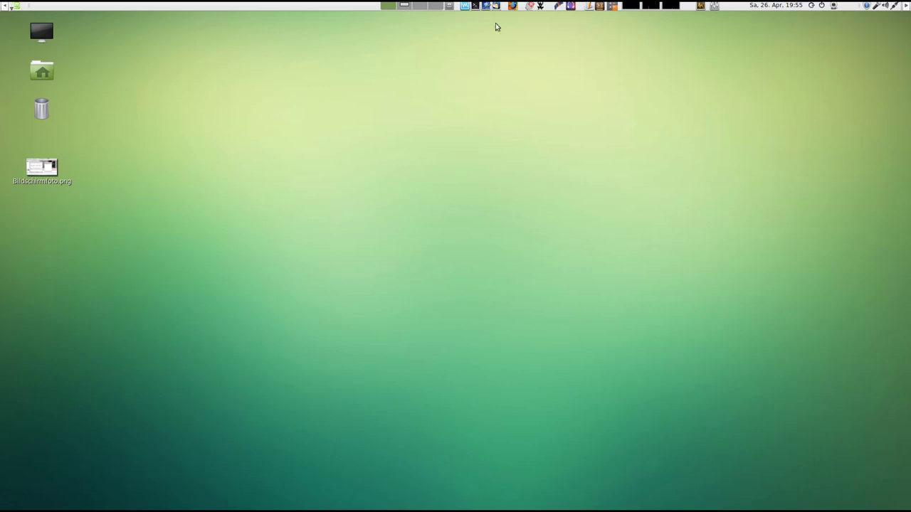
Step: Open a new local terminal window and move it lower on the desktop
left_click(477, 7)
left_click_drag(488, 32, 470, 62)
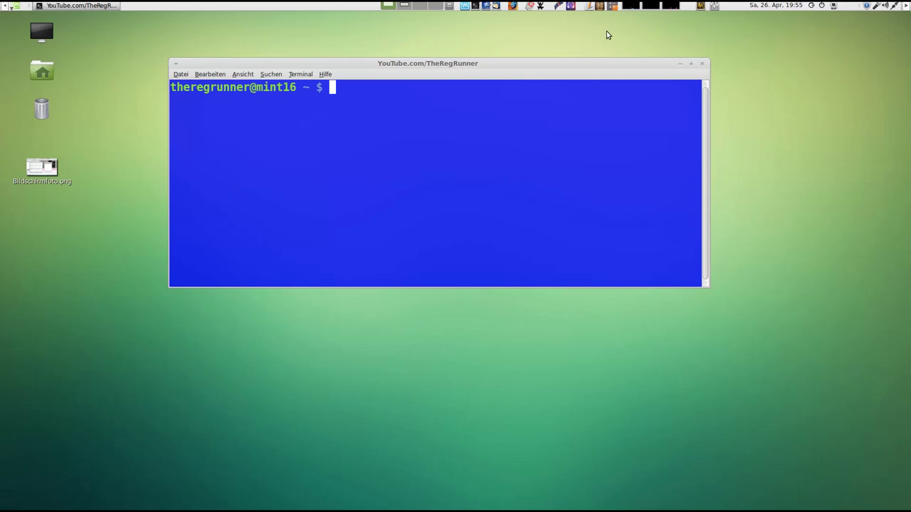
left_click(701, 7)
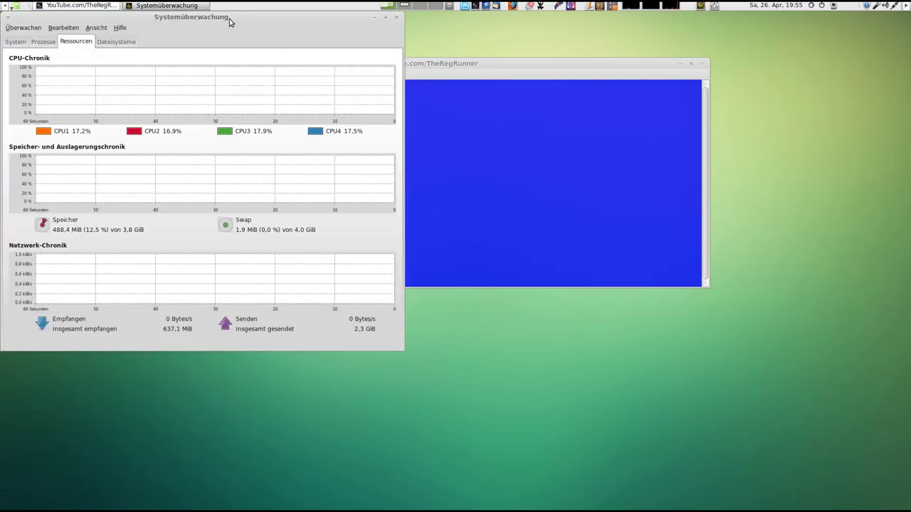
left_click_drag(229, 18, 397, 56)
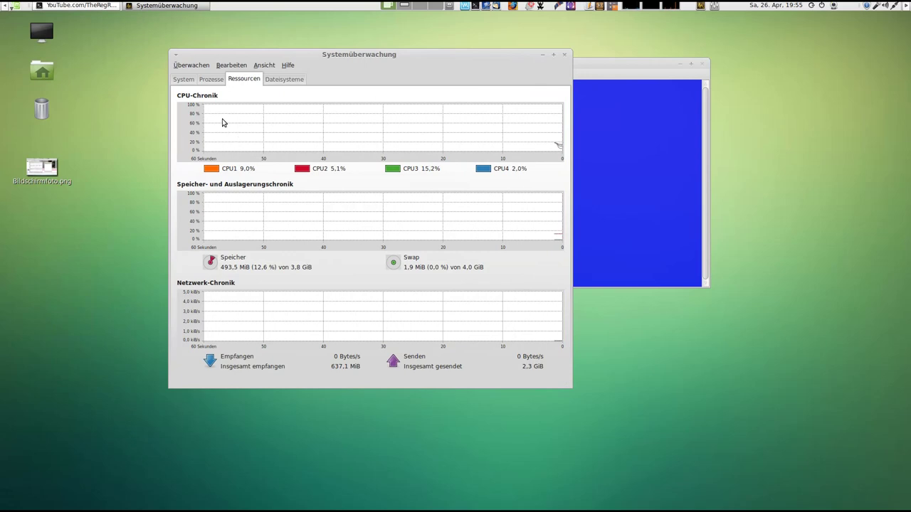
left_click(188, 81)
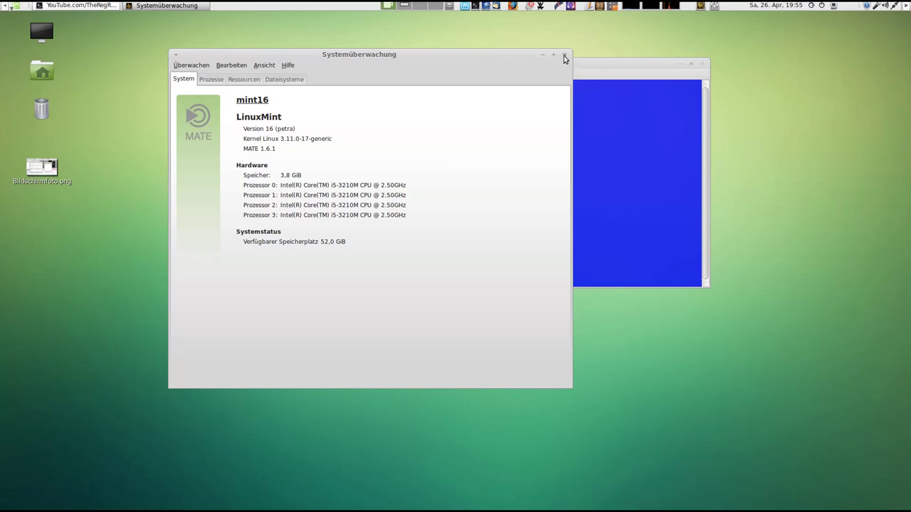
left_click(565, 54)
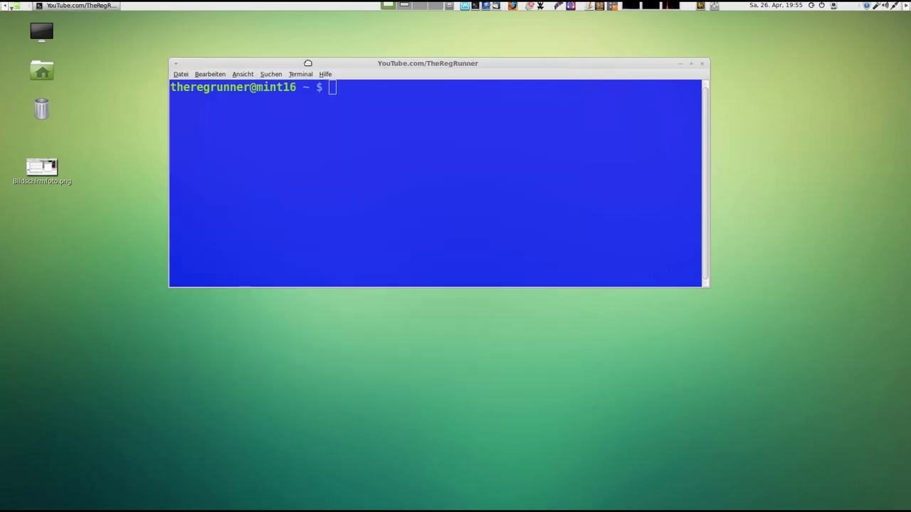
left_click_drag(305, 62, 304, 57)
double_click(49, 164)
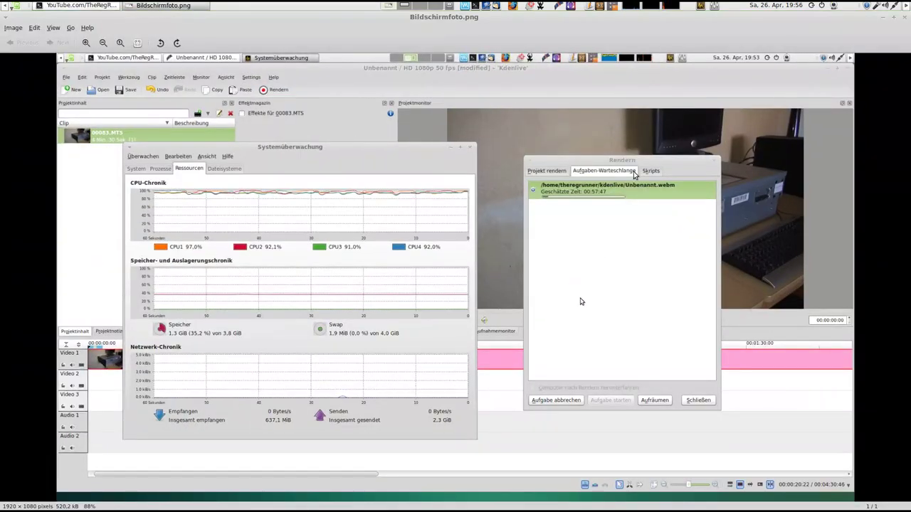
scroll(390, 175, "up", 1)
scroll(389, 176, "up", 2)
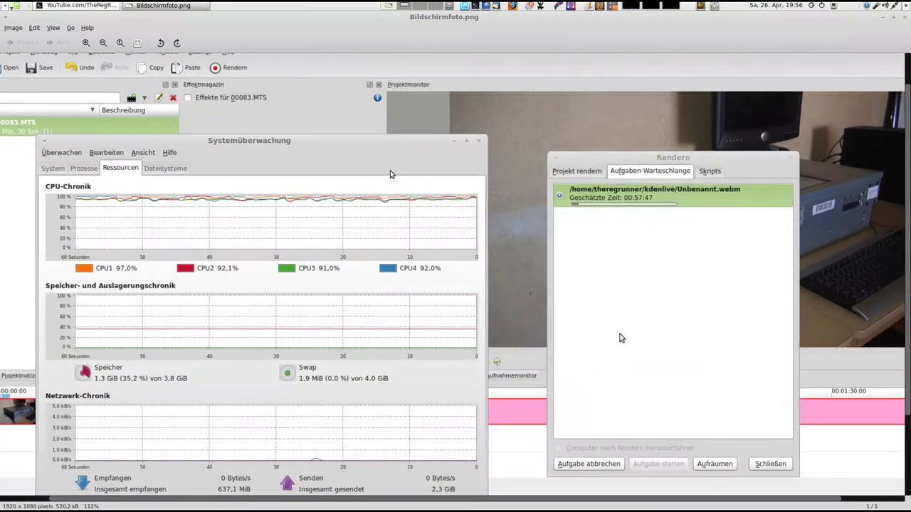
scroll(389, 175, "up", 1)
scroll(667, 235, "up", 1)
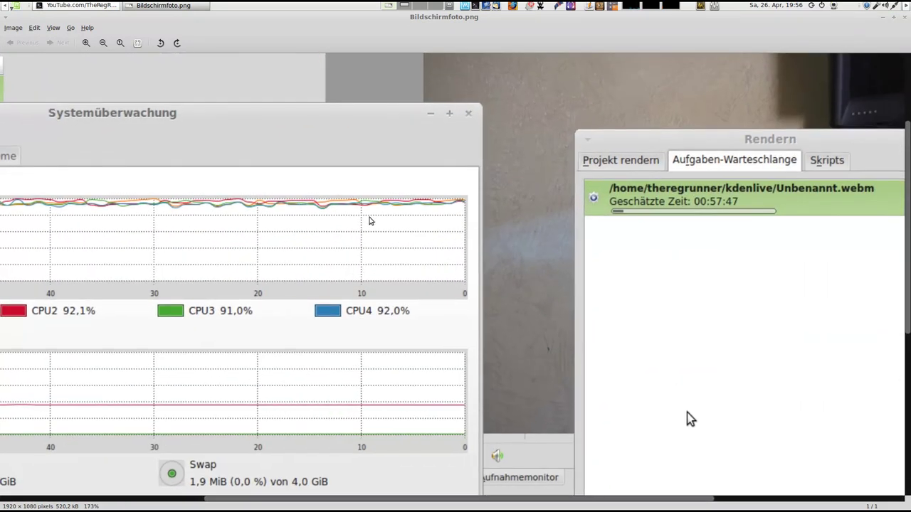
left_click_drag(263, 246, 538, 257)
left_click_drag(633, 254, 408, 252)
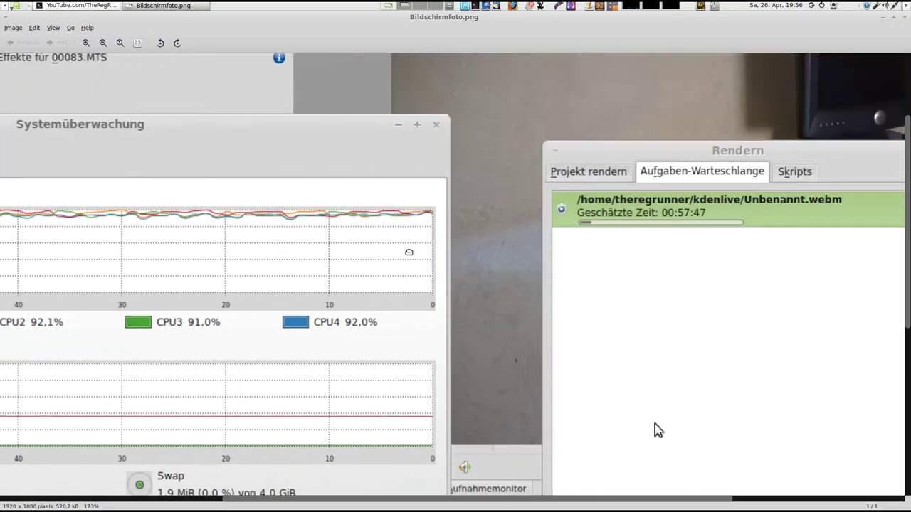
left_click_drag(707, 260, 522, 236)
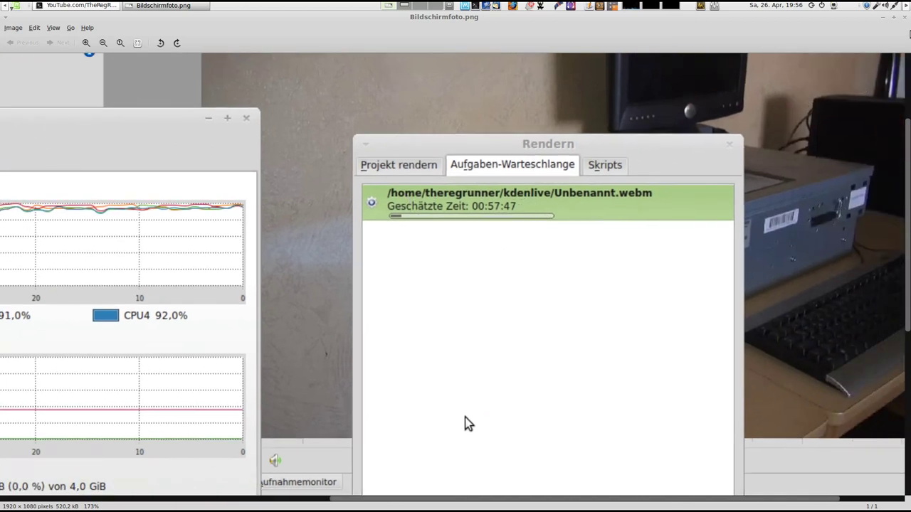
key("ctrl+w")
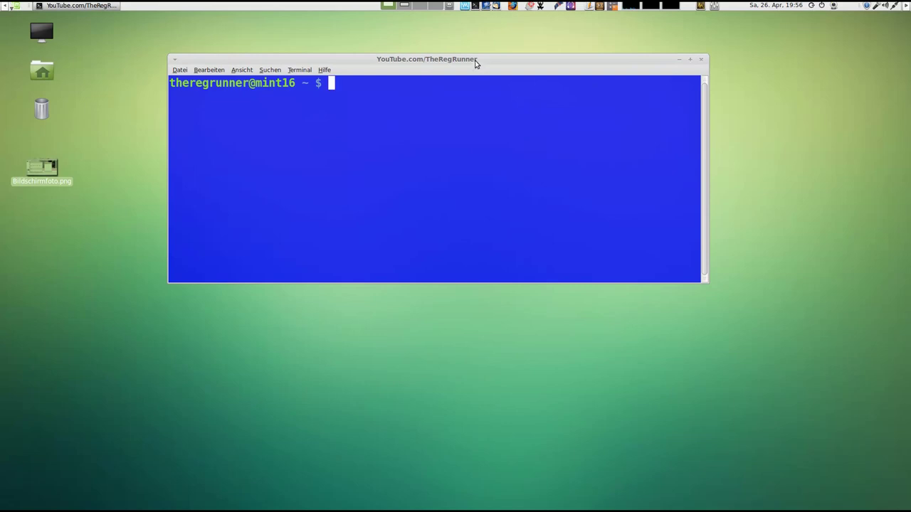
Step: Run 'rdesktop -z 192.168.0.25' in the terminal to connect to the remote machine
left_click_drag(475, 62, 478, 73)
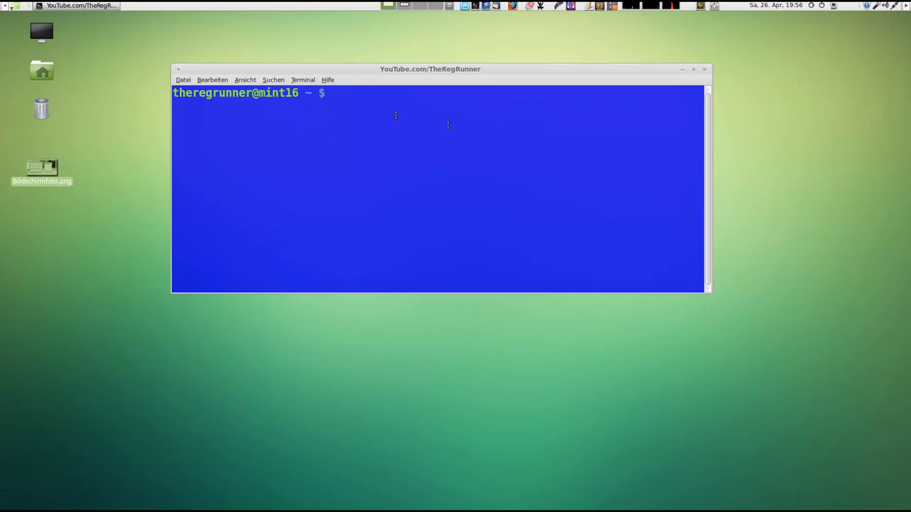
type("r")
type("desktop ")
type("-z")
type(" 192.1")
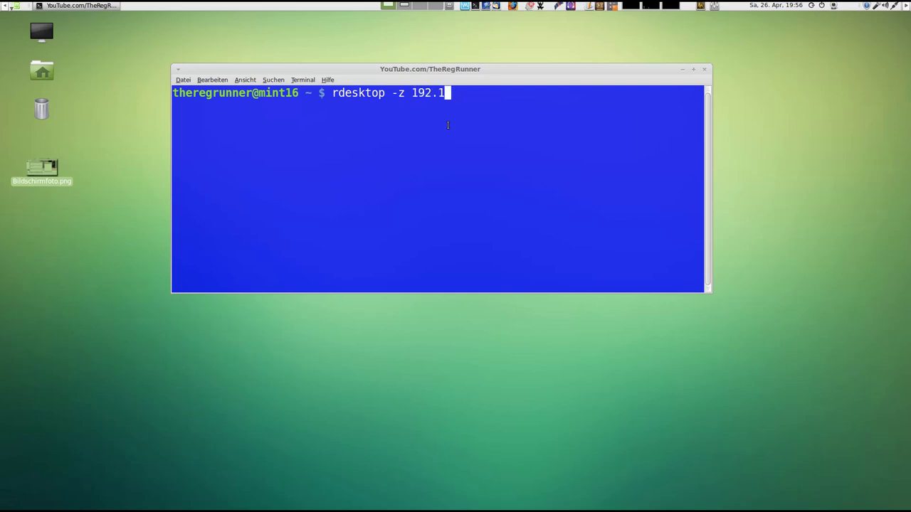
type("68.")
type("0.25")
key("Return")
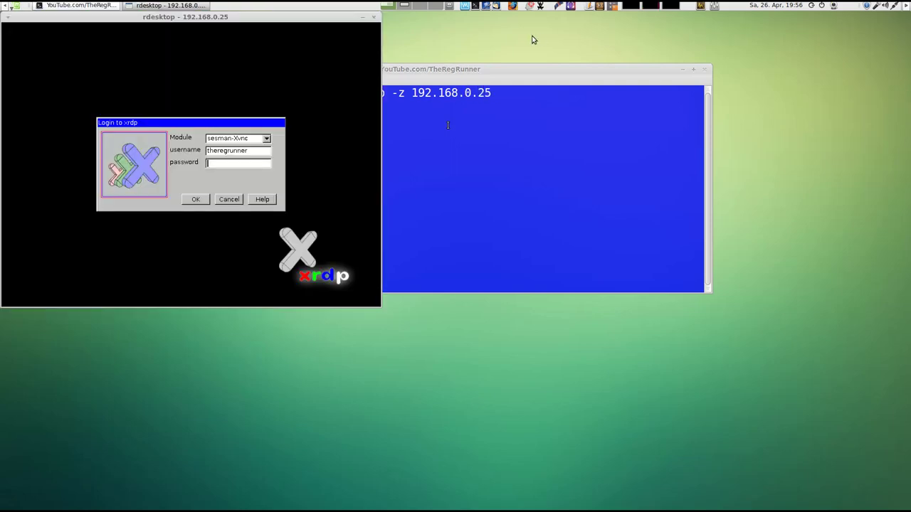
Step: Log in through the xrdp dialog, then move the remote window up and shrink the local terminal
left_click_drag(245, 16, 404, 93)
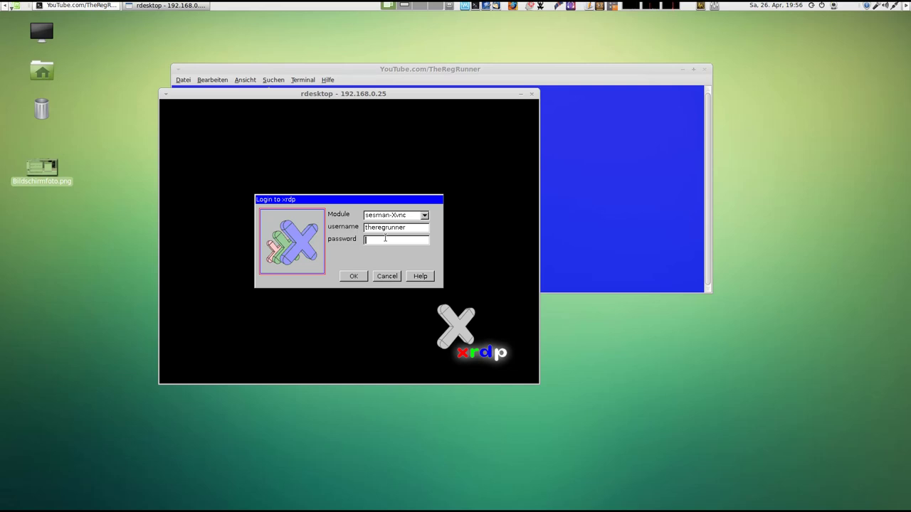
key("Return")
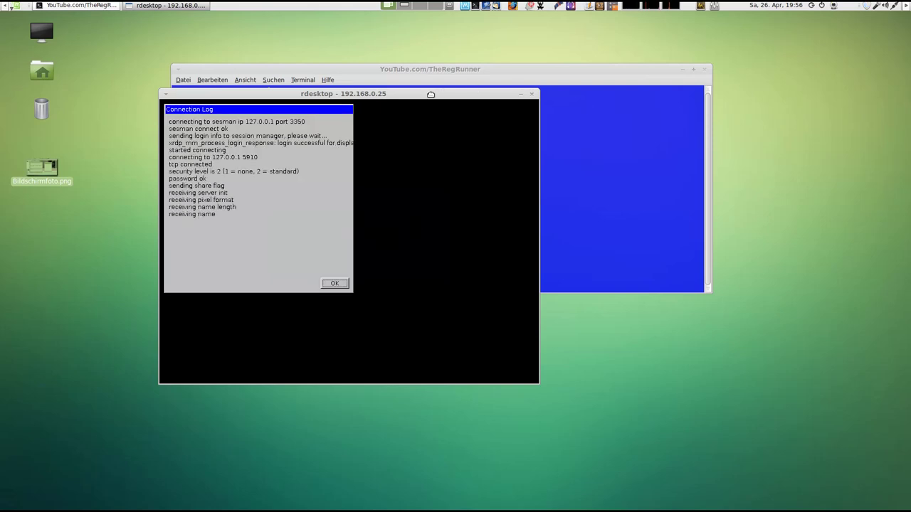
left_click_drag(431, 94, 366, 34)
left_click(560, 77)
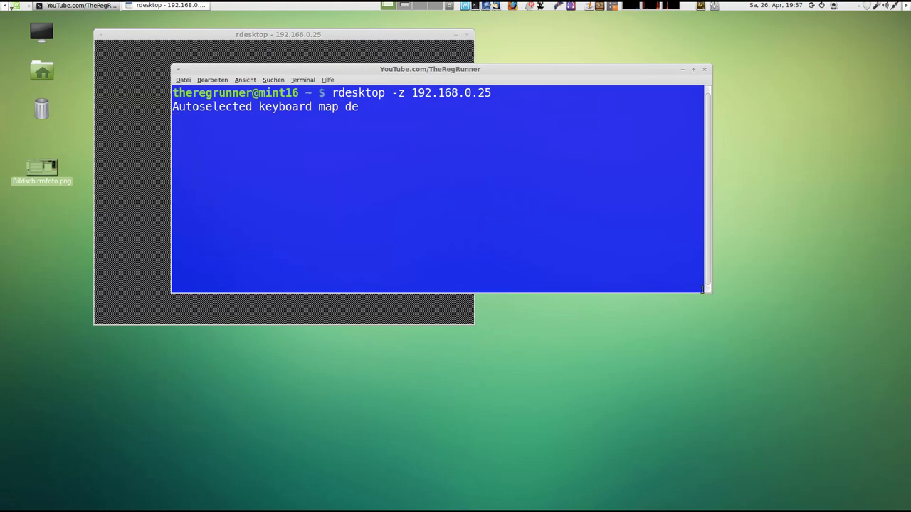
left_click_drag(706, 289, 559, 154)
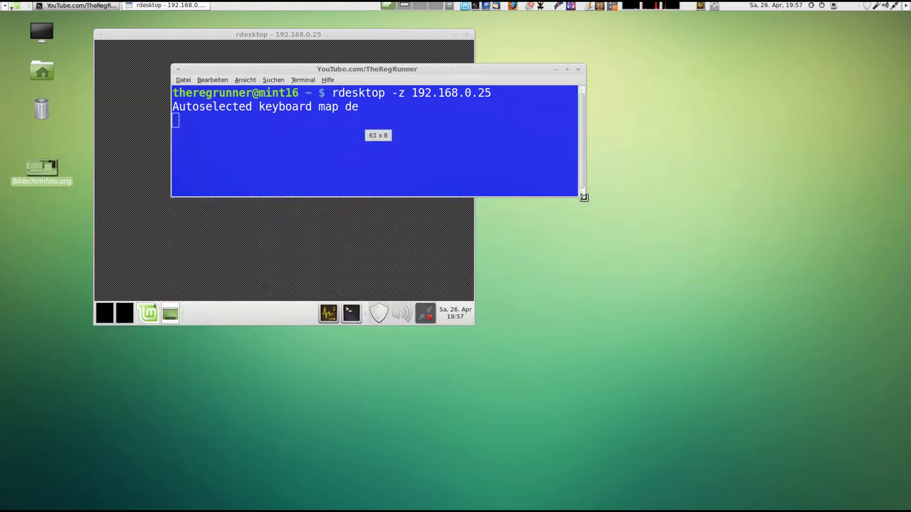
Step: Move the local terminal below the remote session and briefly open and close a remote terminal
left_click_drag(444, 73, 367, 364)
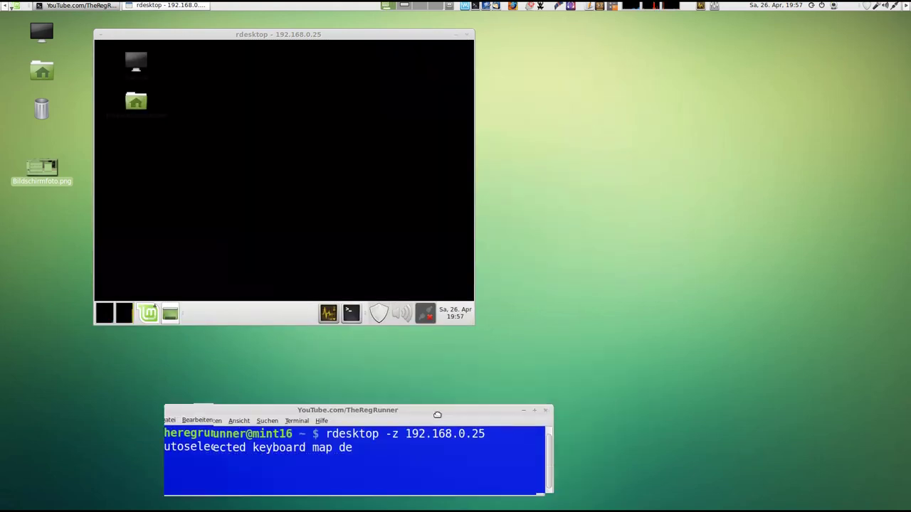
left_click(293, 37)
left_click(351, 311)
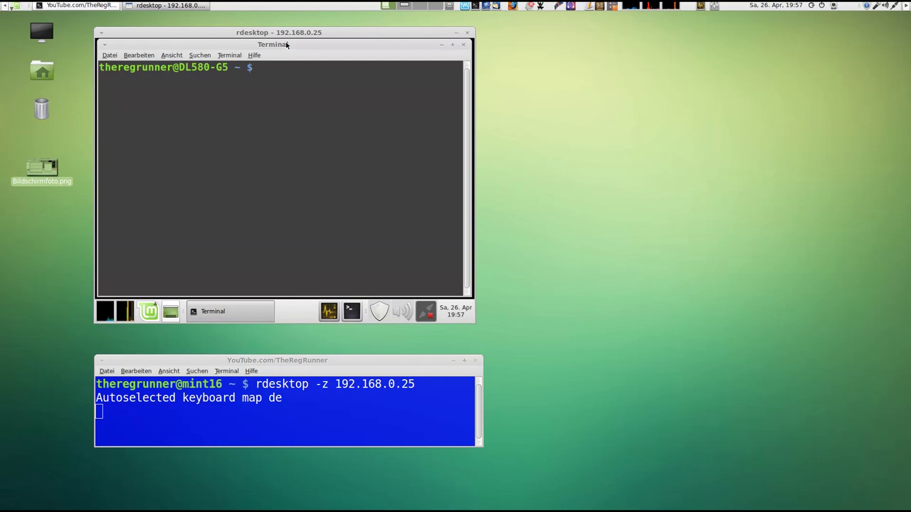
left_click(463, 45)
Step: Check the remote System Monitor (16 CPUs, 125.9 GiB RAM), then minimize it
left_click(328, 311)
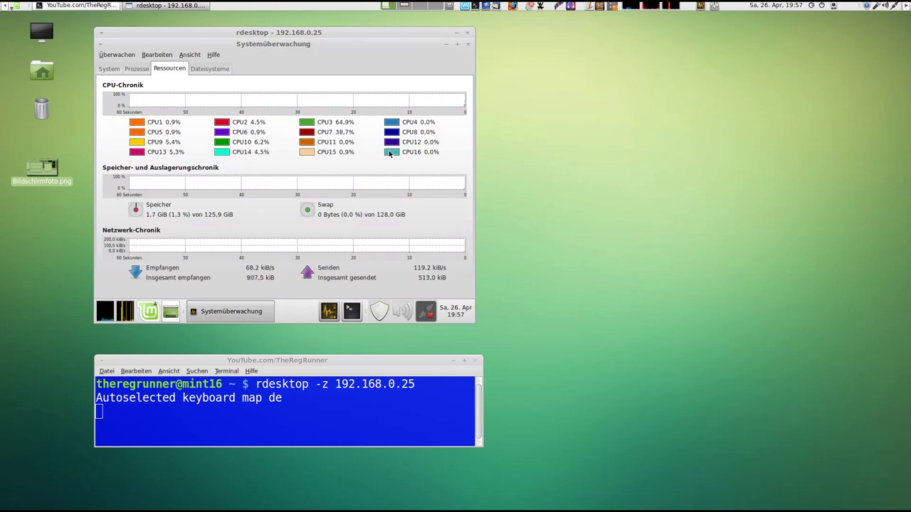
left_click_drag(370, 36, 362, 37)
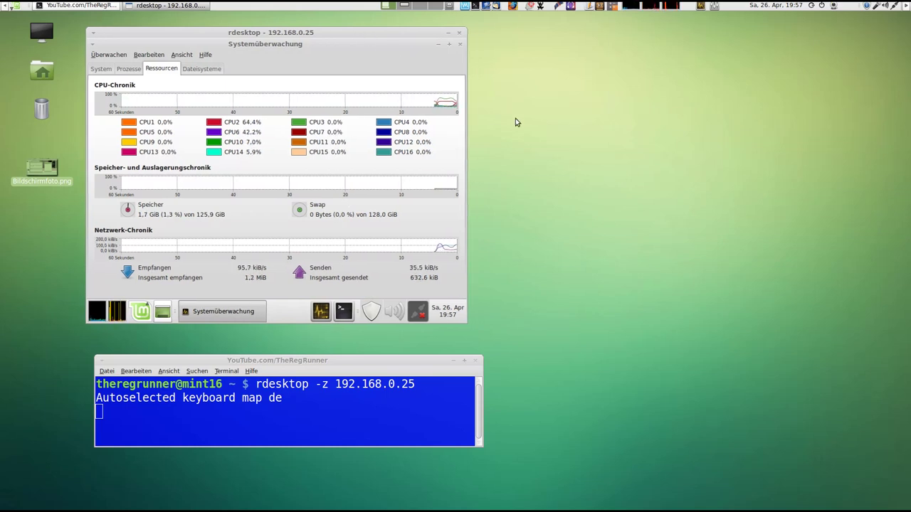
left_click(438, 44)
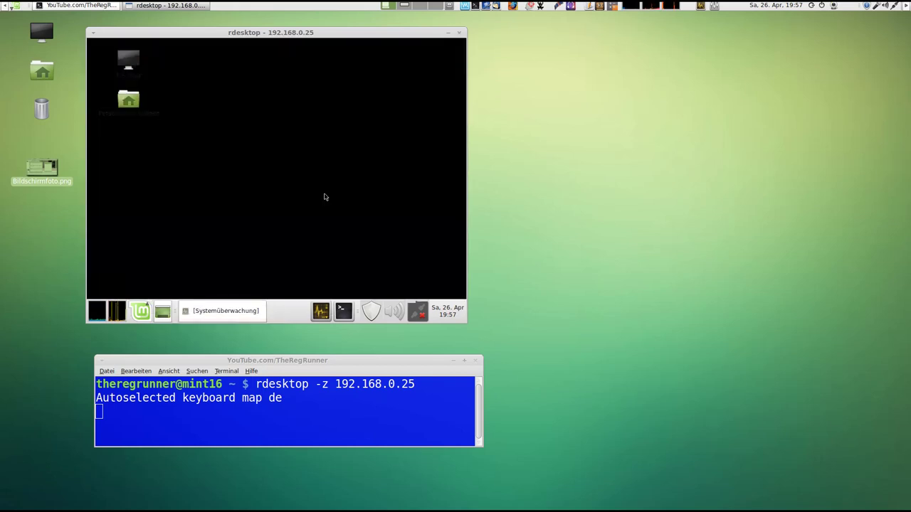
Step: Launch Kdenlive from the remote Multimedia menu
left_click(146, 313)
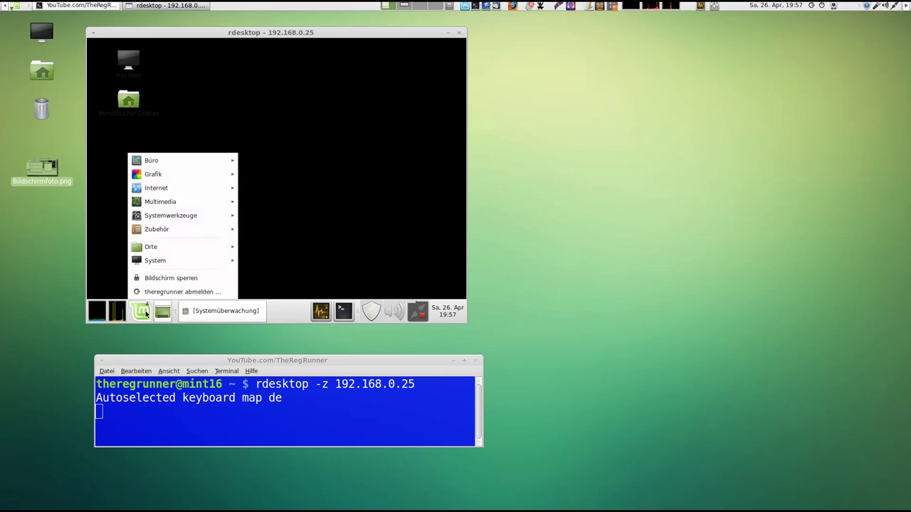
mouse_move(171, 204)
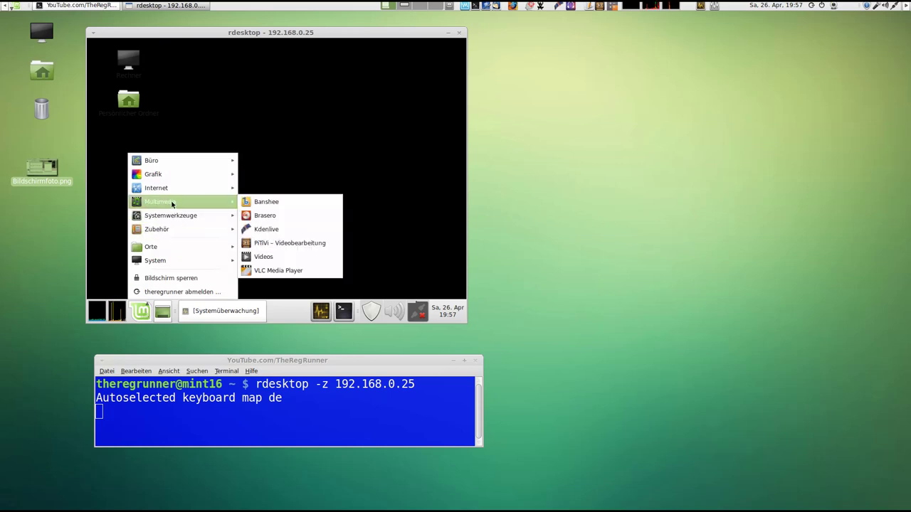
left_click(267, 229)
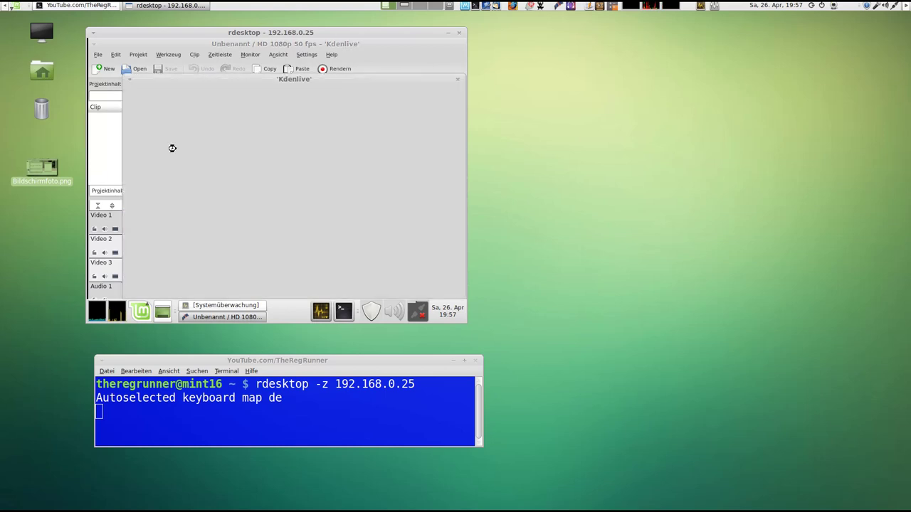
Step: Add 00083.MTS, place it on the Video 1 track, and open the Render dialog
left_click(193, 126)
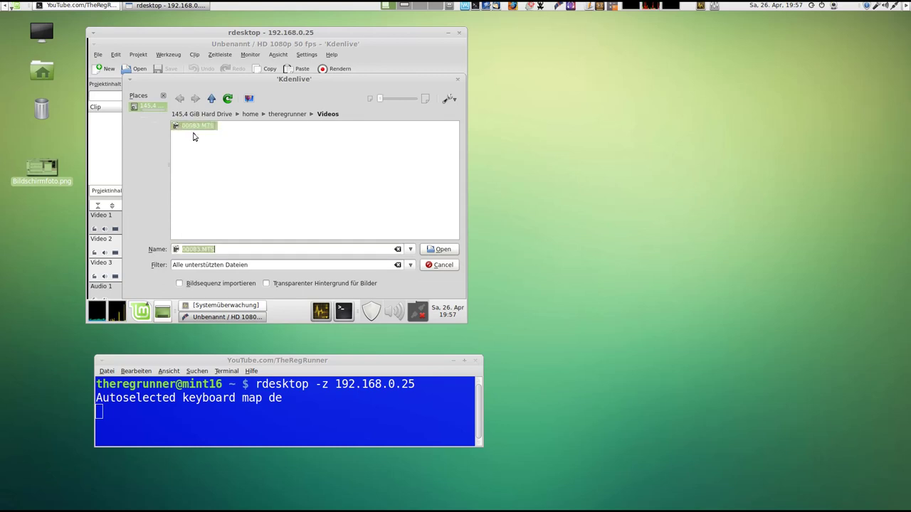
left_click(437, 250)
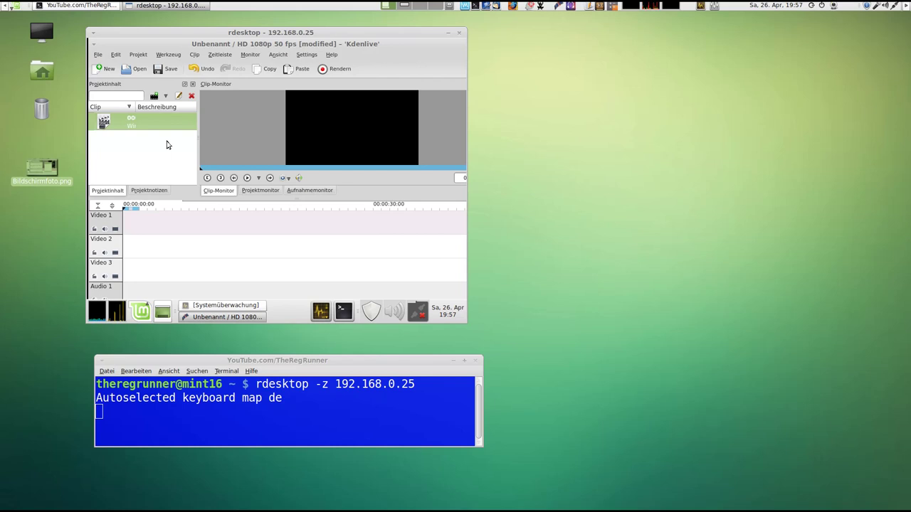
left_click_drag(118, 122, 215, 225)
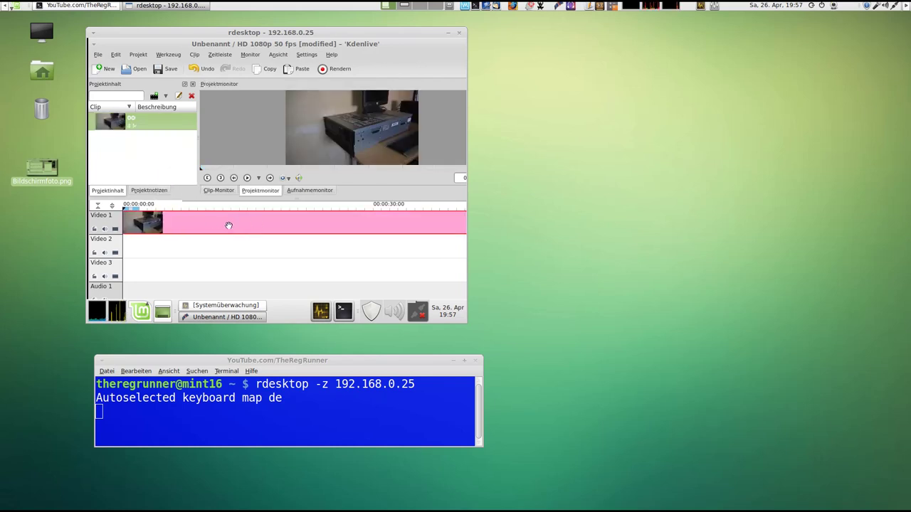
scroll(229, 224, "down", 1)
scroll(228, 225, "down", 2)
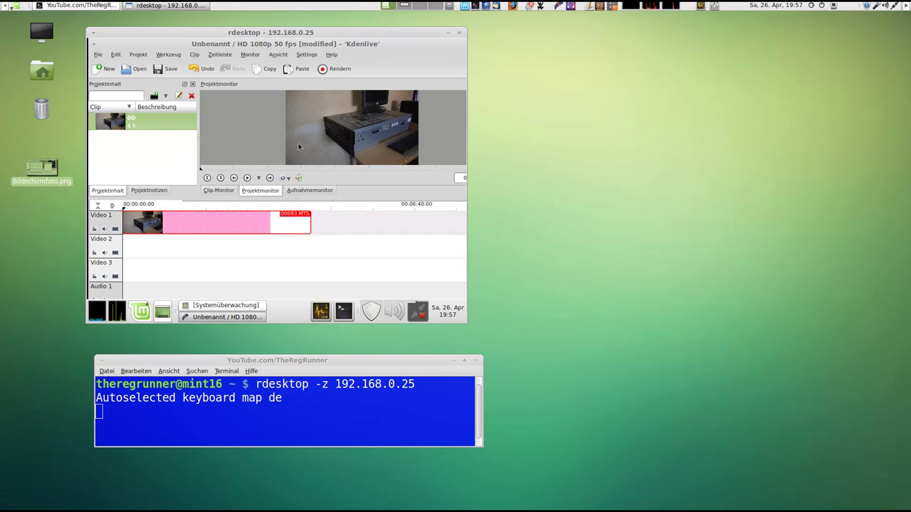
left_click(337, 70)
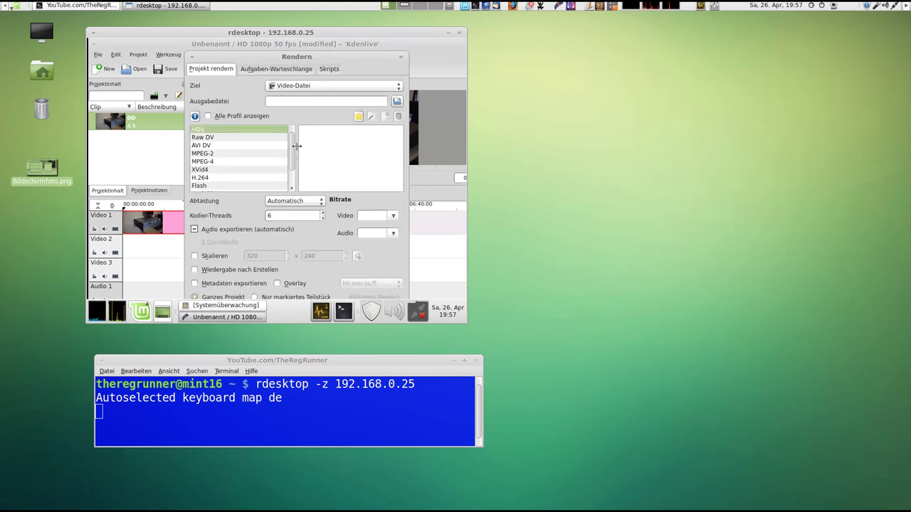
Step: Render to Unbenannt.webm in WebM format with 4 encoding threads, overwriting the existing file
left_click_drag(292, 146, 293, 194)
left_click(200, 186)
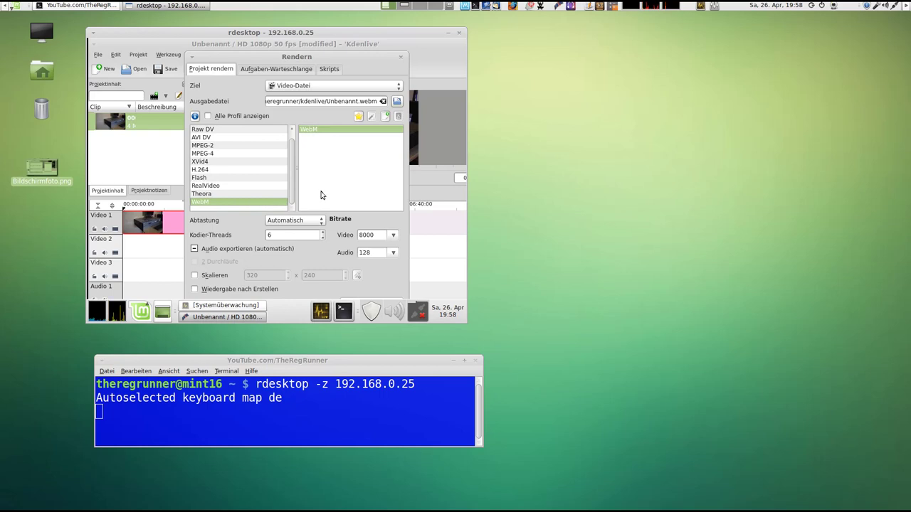
left_click_drag(327, 58, 326, 45)
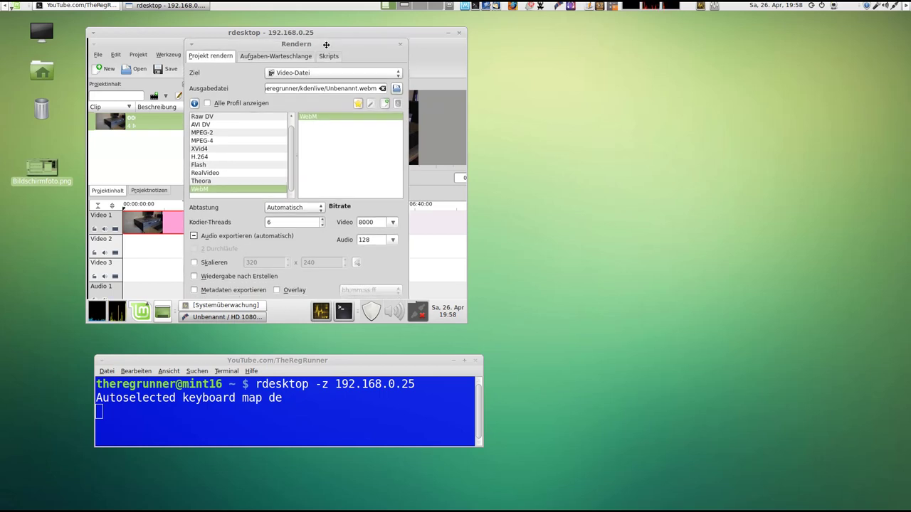
left_click(322, 221)
left_click(322, 219)
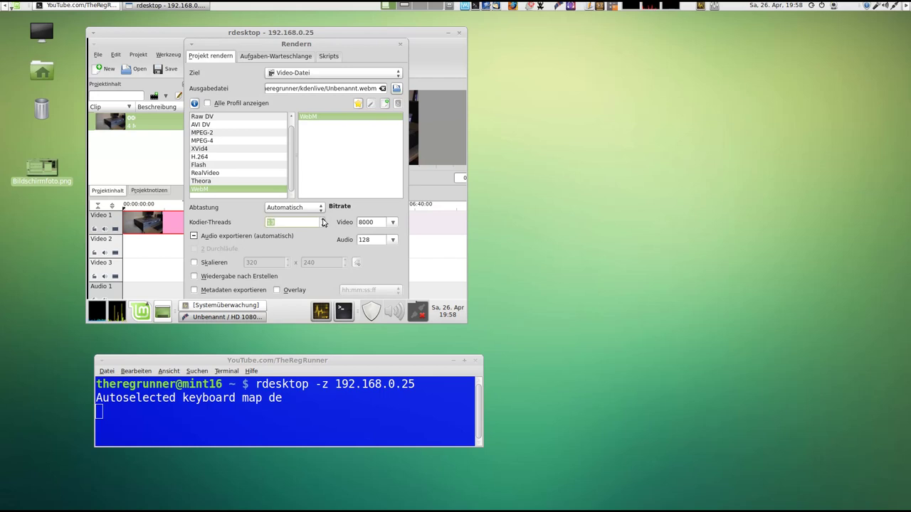
left_click(322, 225)
left_click(322, 226)
mouse_move(333, 39)
left_mouse_down()
mouse_move(335, 118)
mouse_move(334, 43)
left_mouse_up()
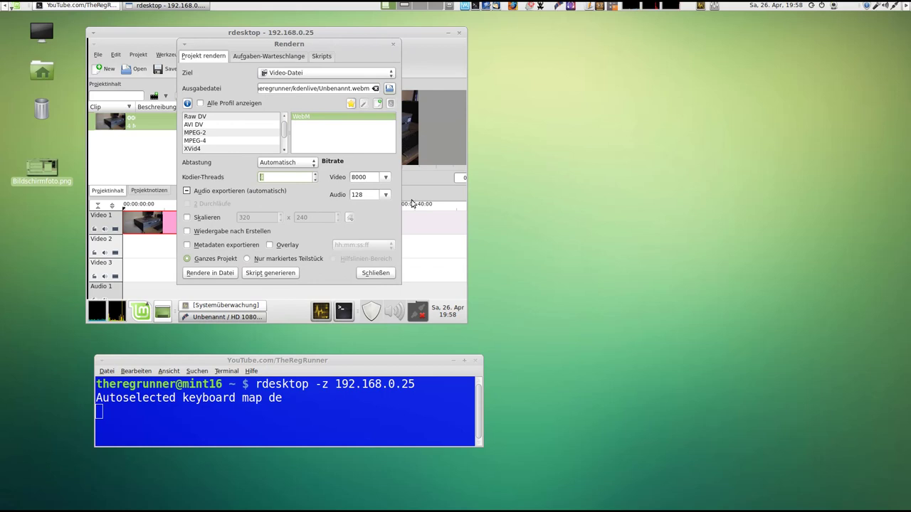
type("4")
left_click(217, 277)
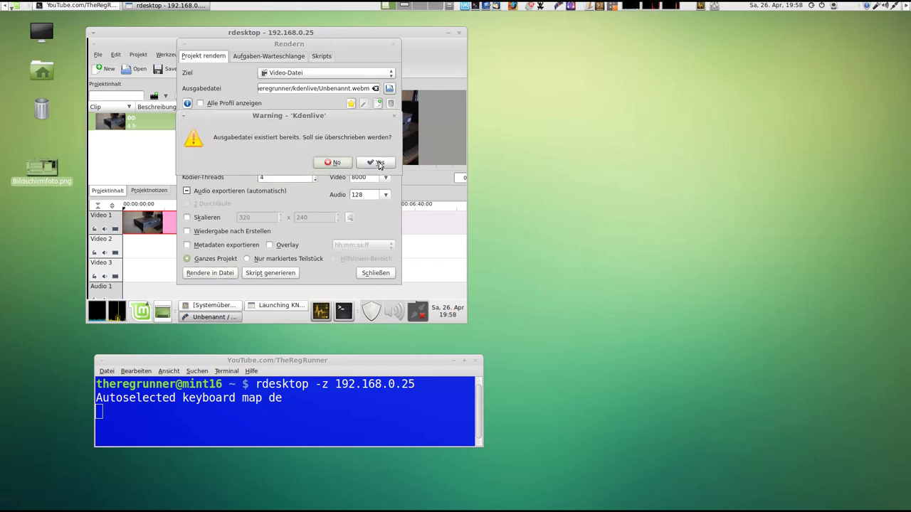
left_click(375, 164)
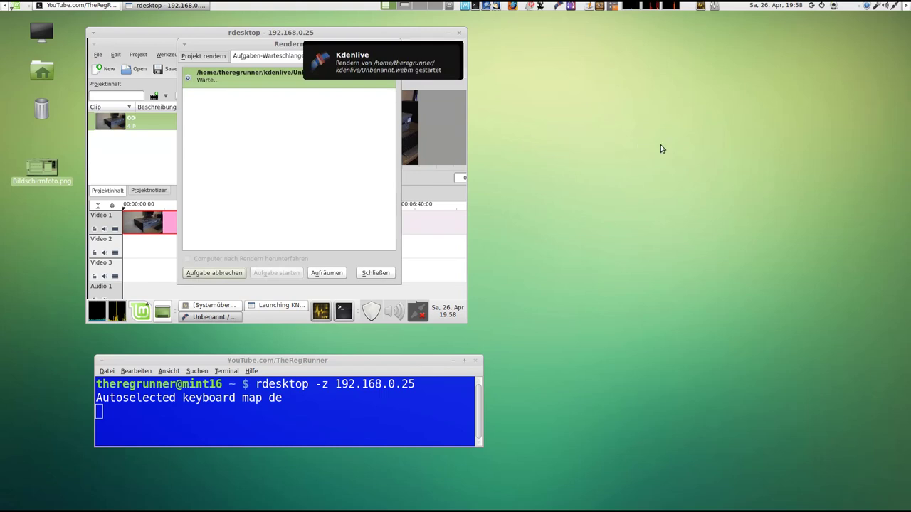
Step: Open a second terminal, shrink it to the lower right, and start typing 'rdesktop -z 192.'
left_click(480, 7)
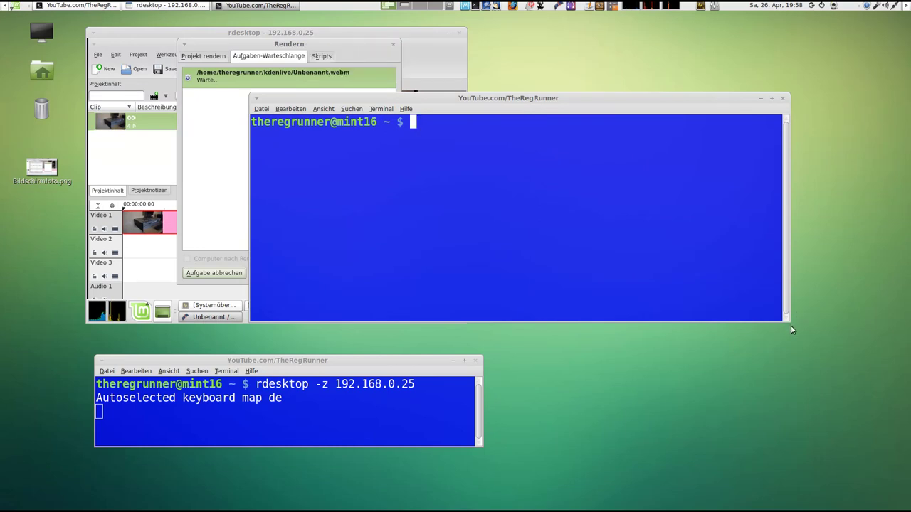
left_click_drag(790, 326, 650, 197)
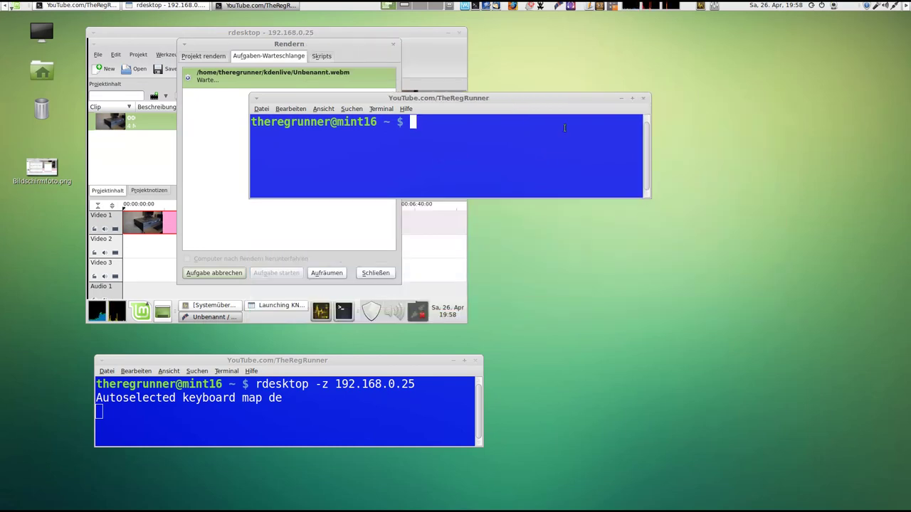
left_click_drag(534, 97, 781, 356)
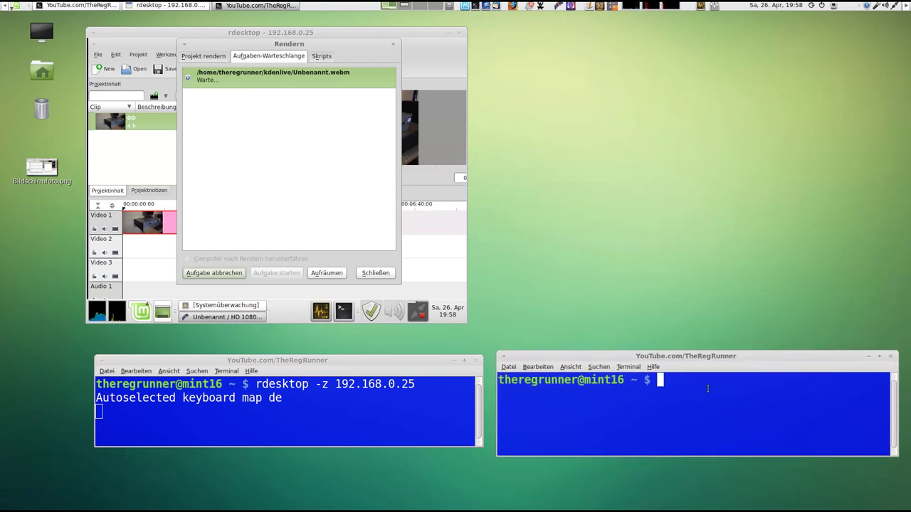
type("rdesktop -z 192")
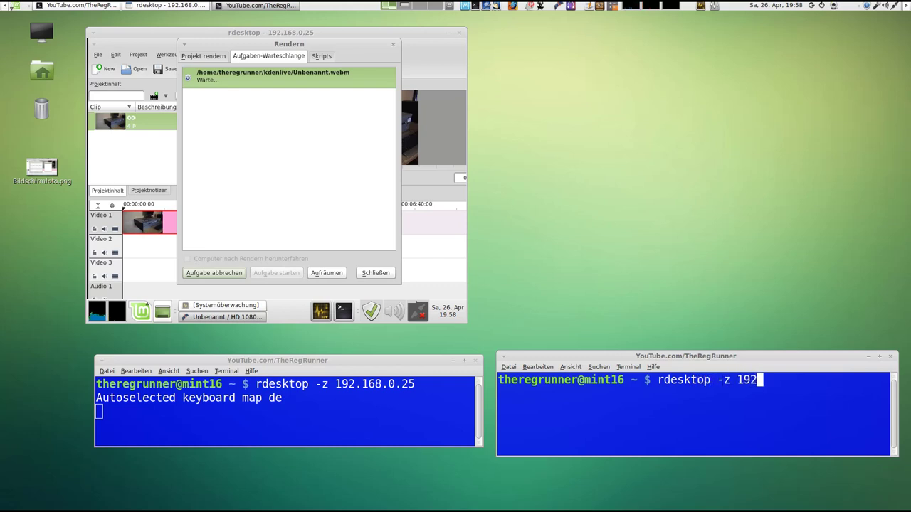
type(".168.")
Step: Complete and run 'rdesktop -z 192.168.0.25', moving the new remote window aside
type("0.25")
key("Return")
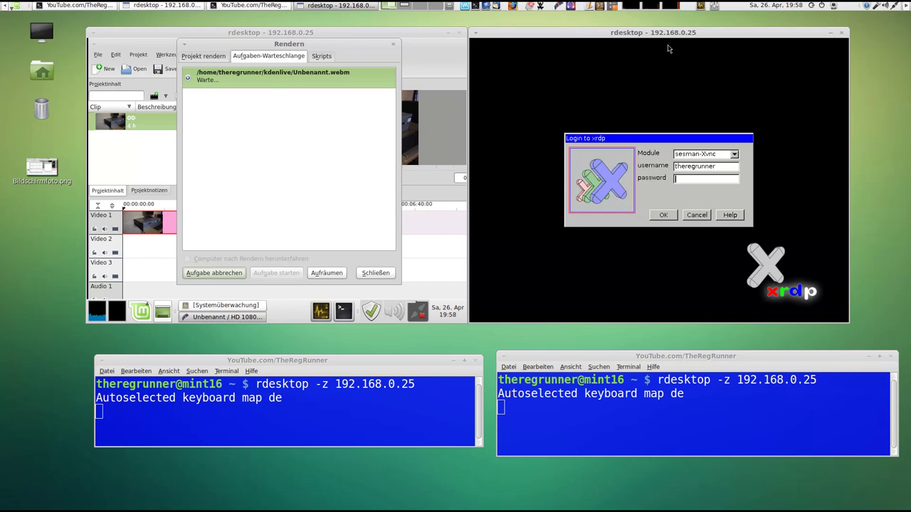
left_click_drag(615, 33, 634, 33)
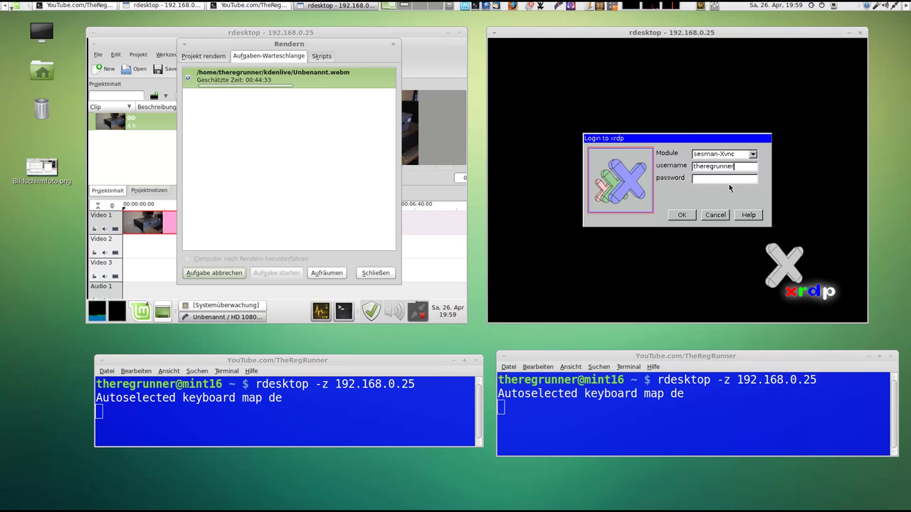
Step: Log in to xrdp with the second user's name and password
type("nner")
key("Tab")
type("****")
left_click(682, 215)
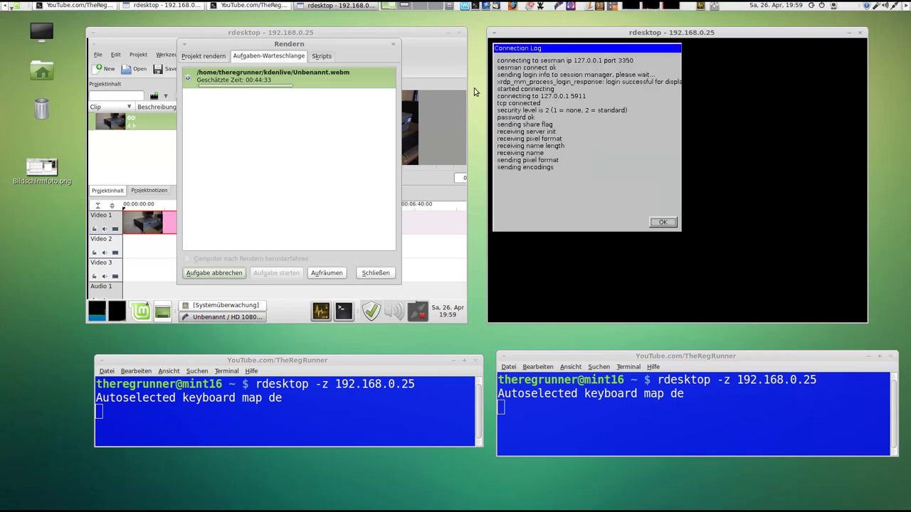
Step: Check the CPU load in the first session's System Monitor, then minimize it
left_click(320, 312)
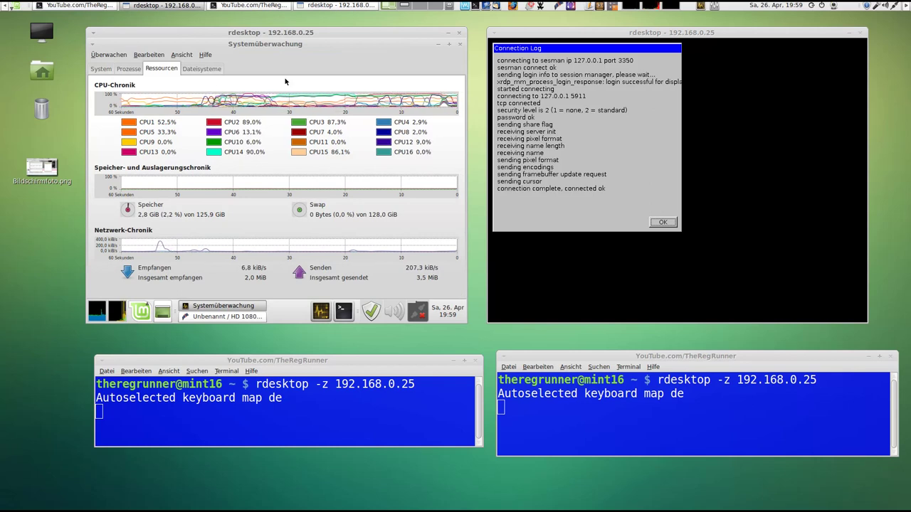
mouse_move(284, 39)
left_mouse_down()
mouse_move(283, 140)
mouse_move(292, 41)
left_mouse_up()
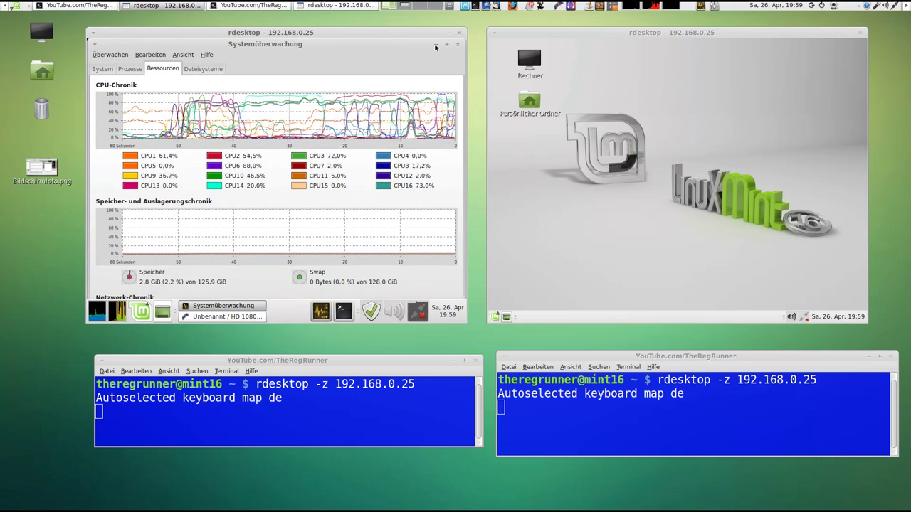
left_click(446, 44)
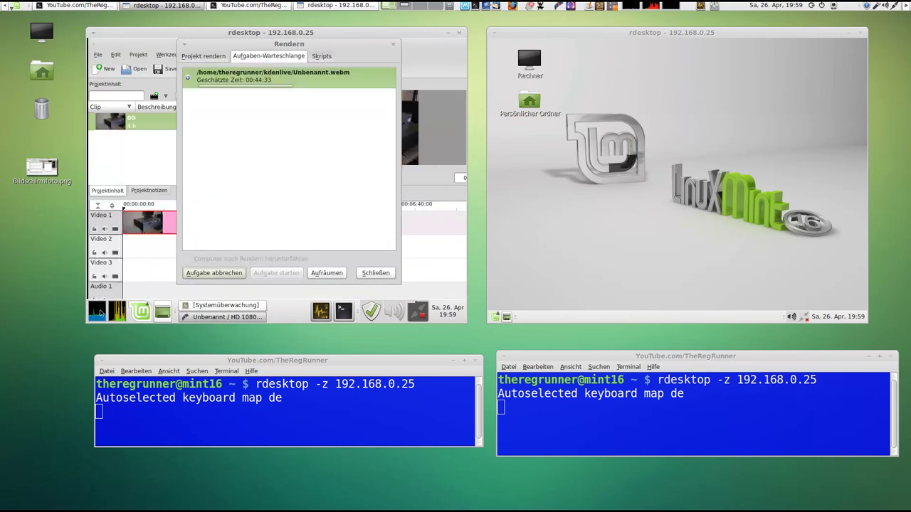
Step: Bring the second rdesktop session into focus and nudge its window into place
mouse_move(101, 312)
left_click(579, 205)
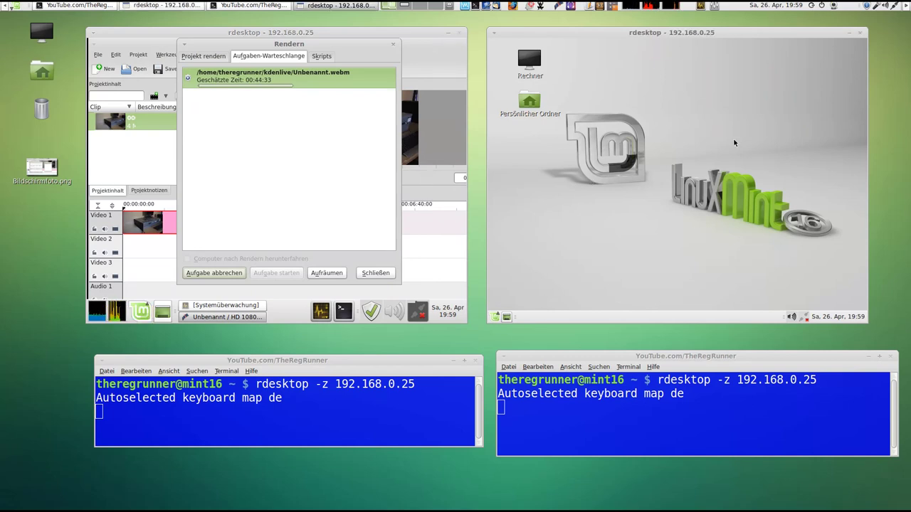
left_click_drag(680, 39, 684, 37)
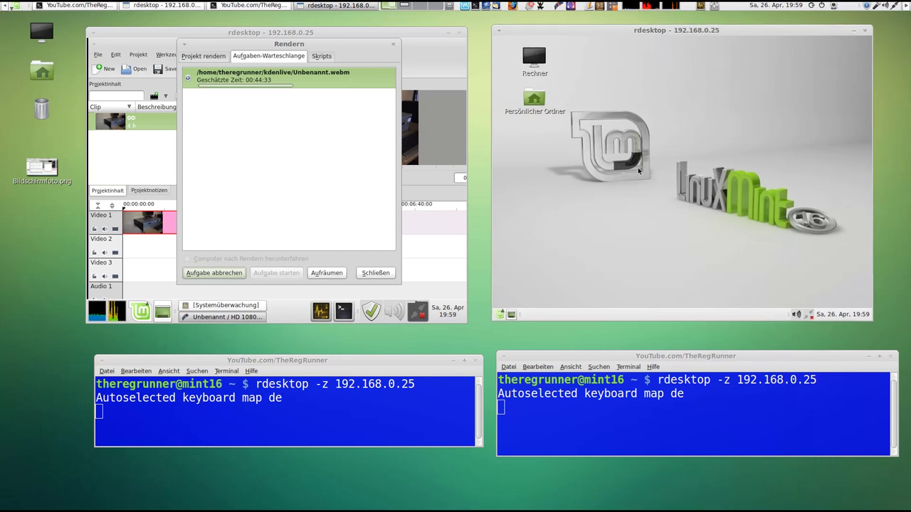
Step: Launch Kdenlive from the second session's Multimedia menu
left_click(501, 314)
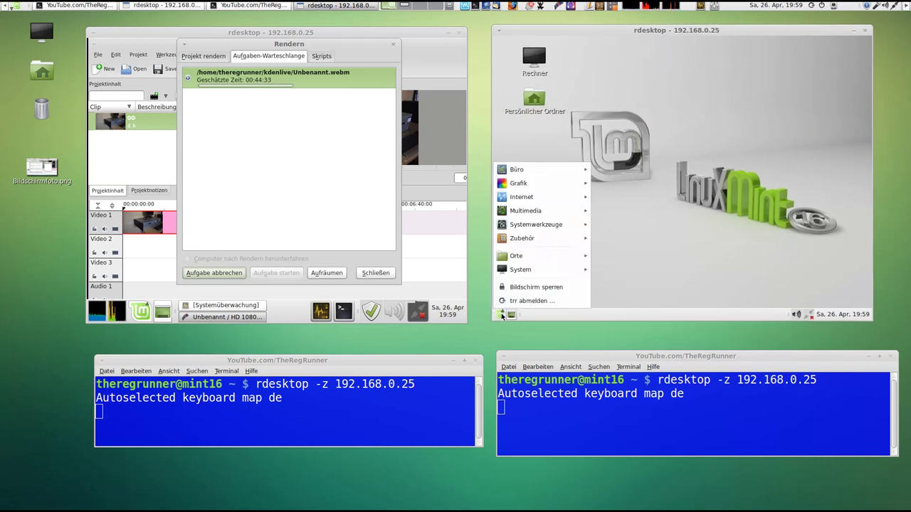
mouse_move(529, 212)
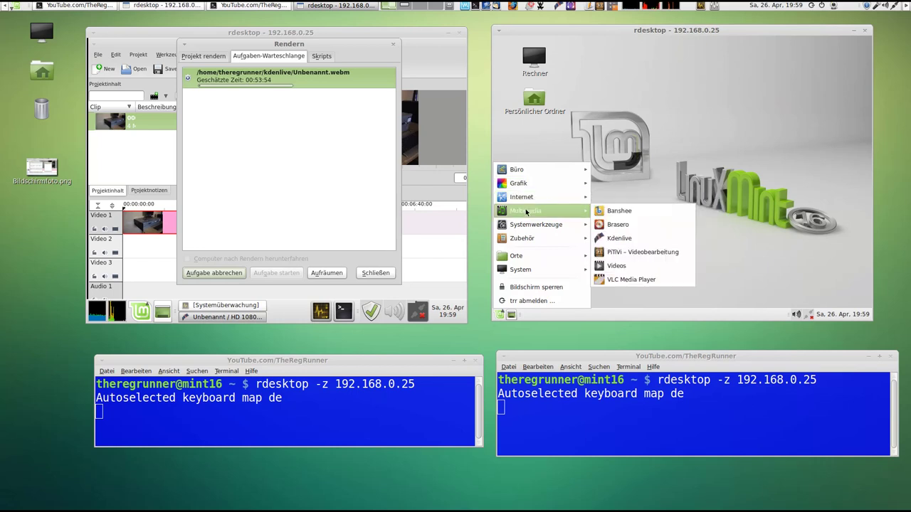
left_click(638, 238)
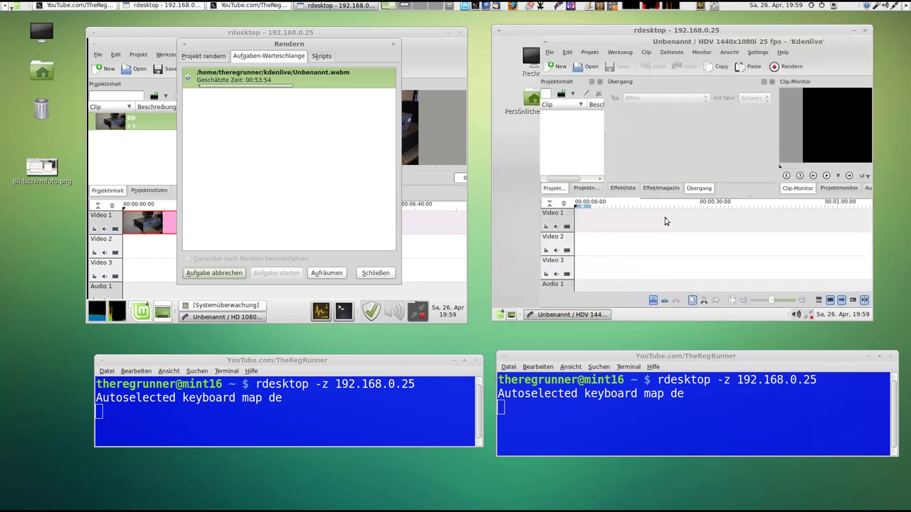
Step: Add clip 00083.MTS, switch the profile to HD 1080p 50 fps, and place it on Video 1
double_click(572, 129)
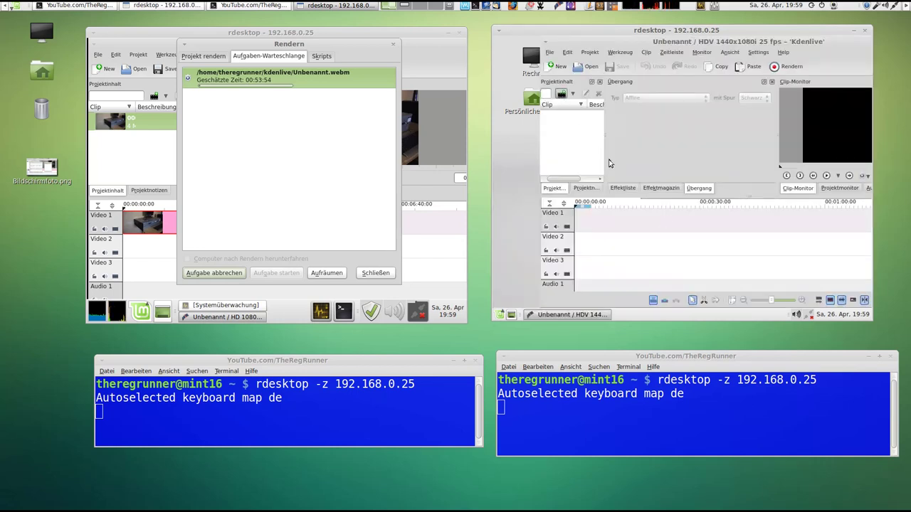
left_click(598, 118)
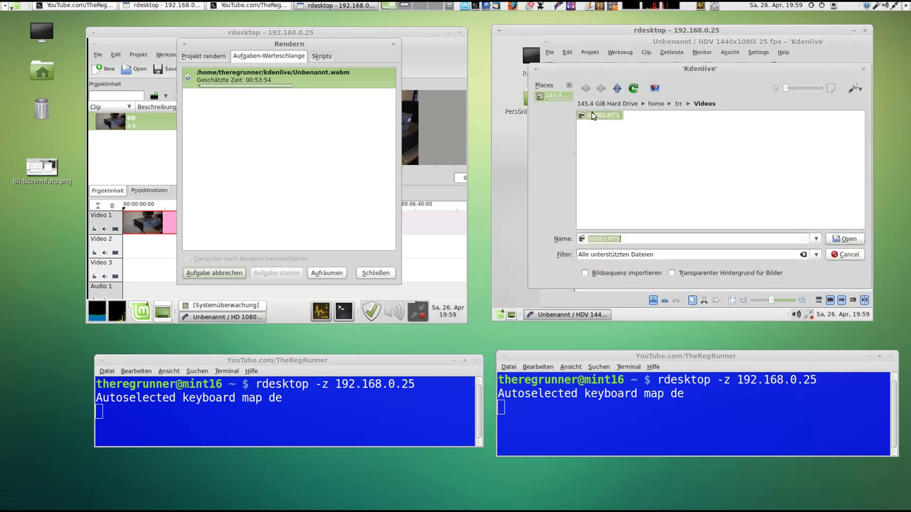
left_click(839, 241)
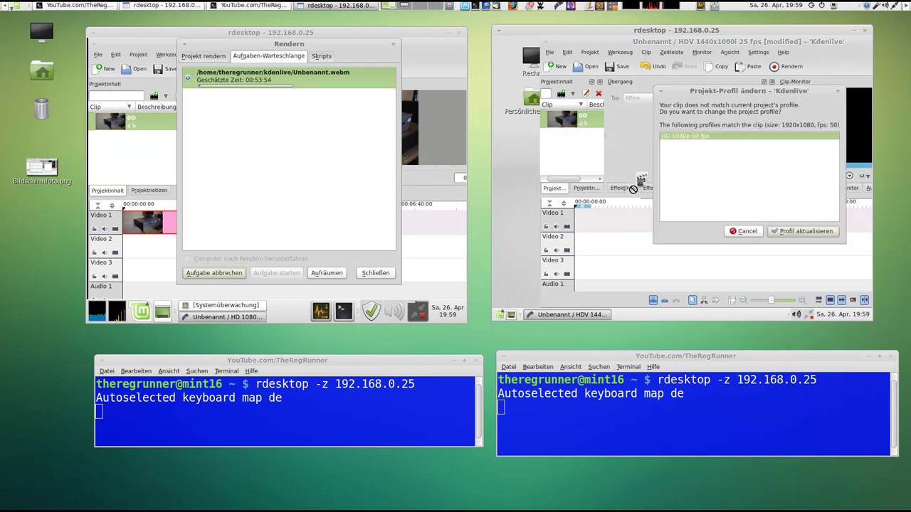
left_click(782, 232)
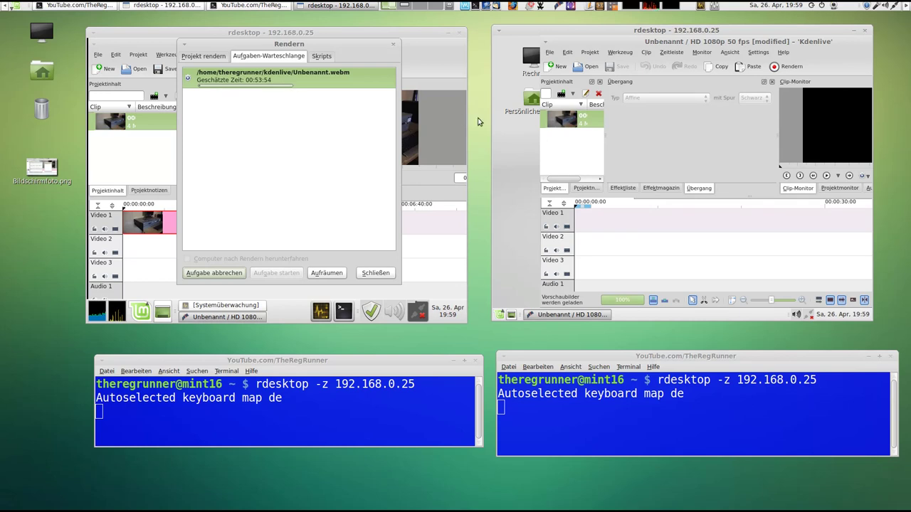
left_click_drag(563, 120, 687, 224)
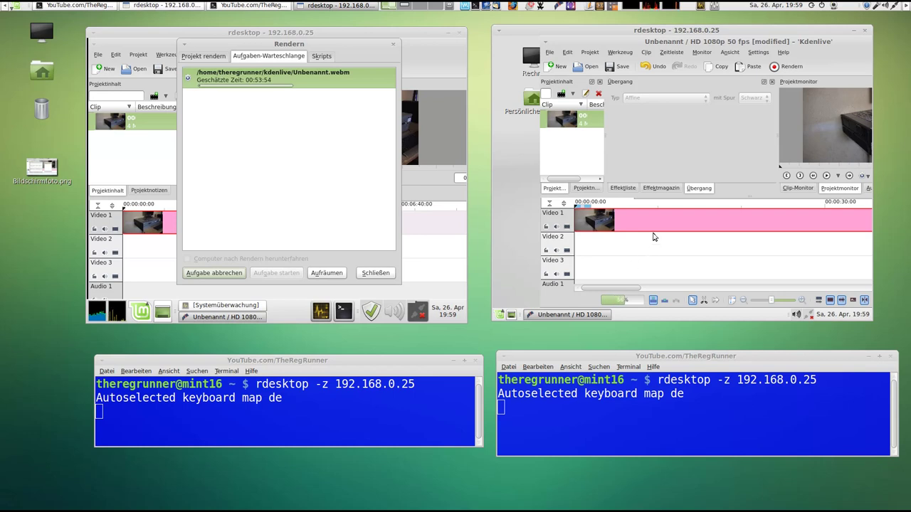
scroll(654, 237, "down", 1)
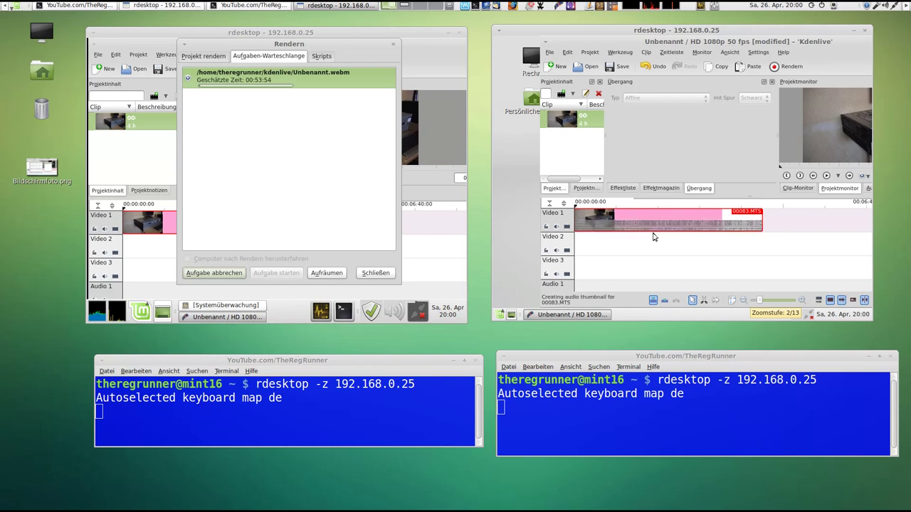
left_click_drag(305, 33, 310, 37)
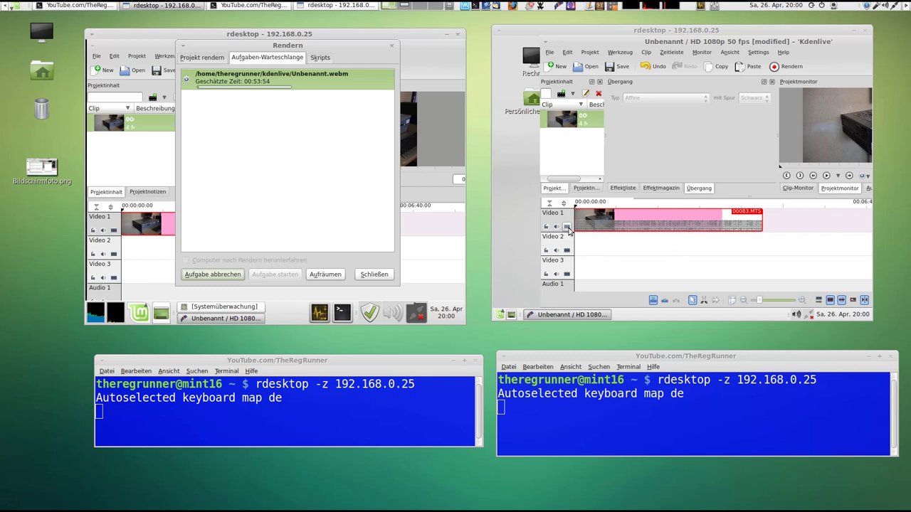
Step: Render the second session's project with the WebM profile to Unbenannt.webm, overwriting the existing file
left_click(786, 66)
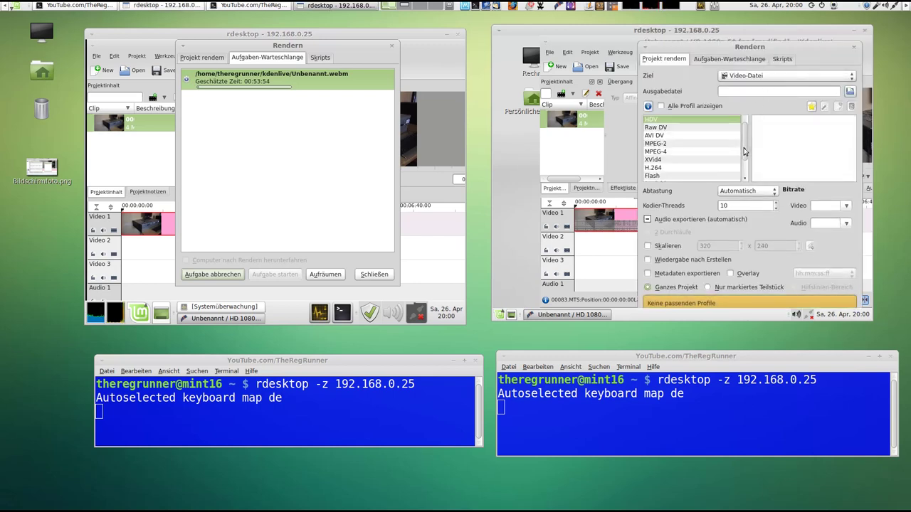
scroll(747, 155, "down", 2)
left_click(654, 176)
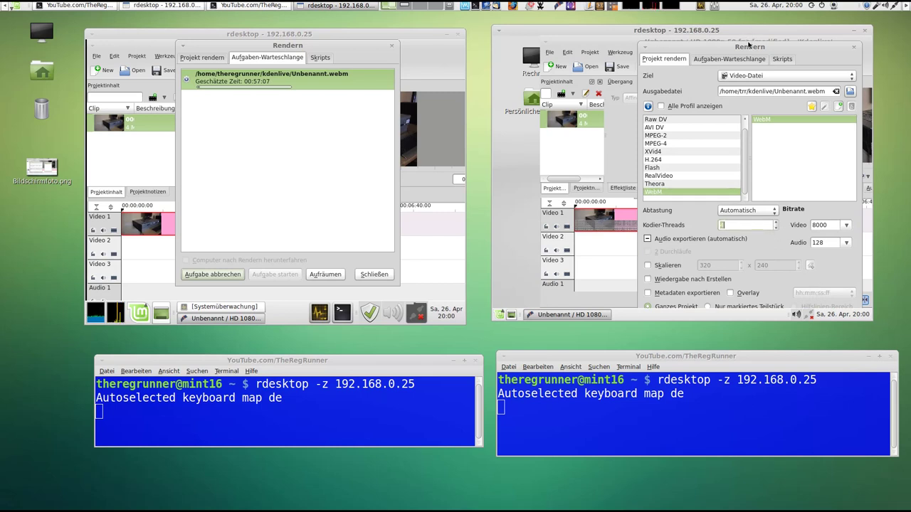
mouse_move(749, 44)
left_mouse_down()
mouse_move(752, 90)
mouse_move(707, 48)
left_mouse_up()
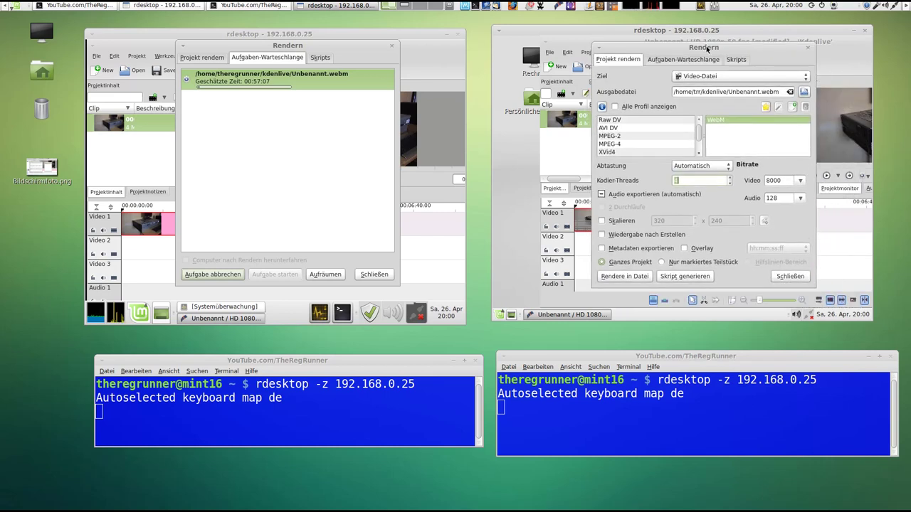
left_click(636, 279)
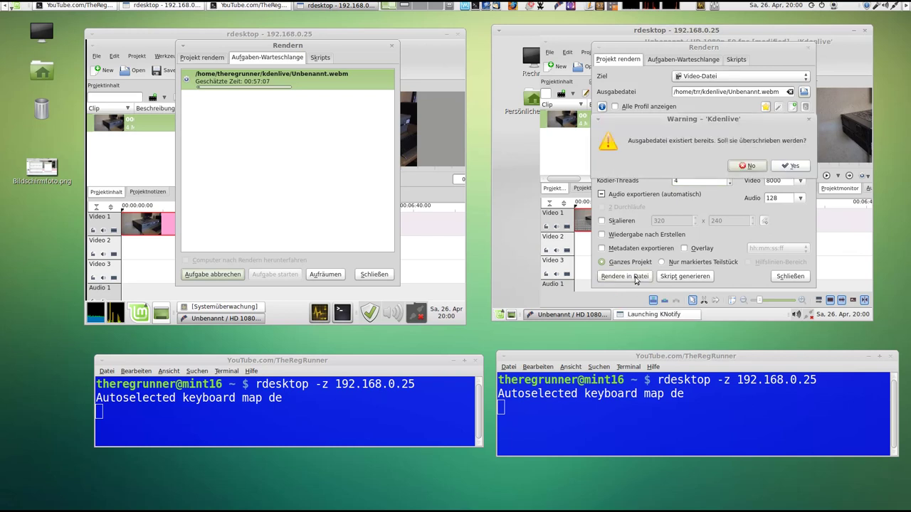
left_click(794, 166)
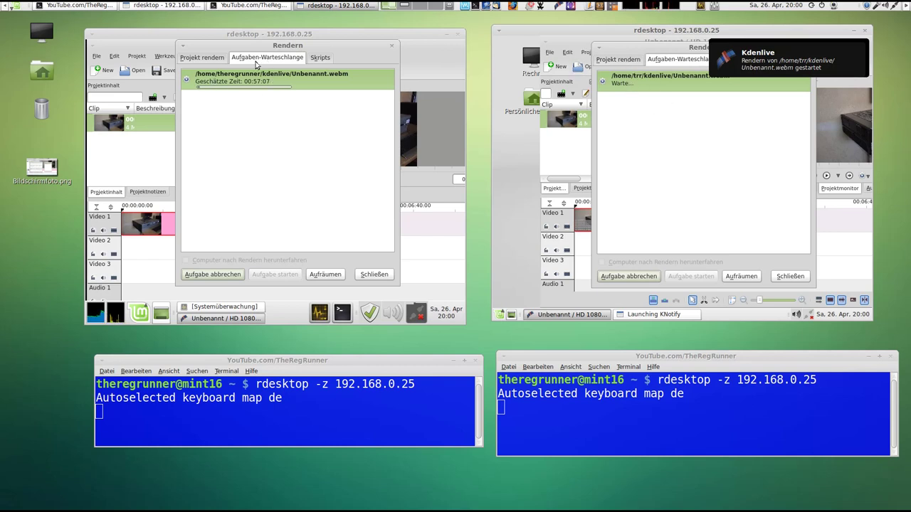
Step: Nudge the left render queue and right rdesktop window, then open Bildschirmfoto.png from the desktop
left_click_drag(308, 46, 303, 54)
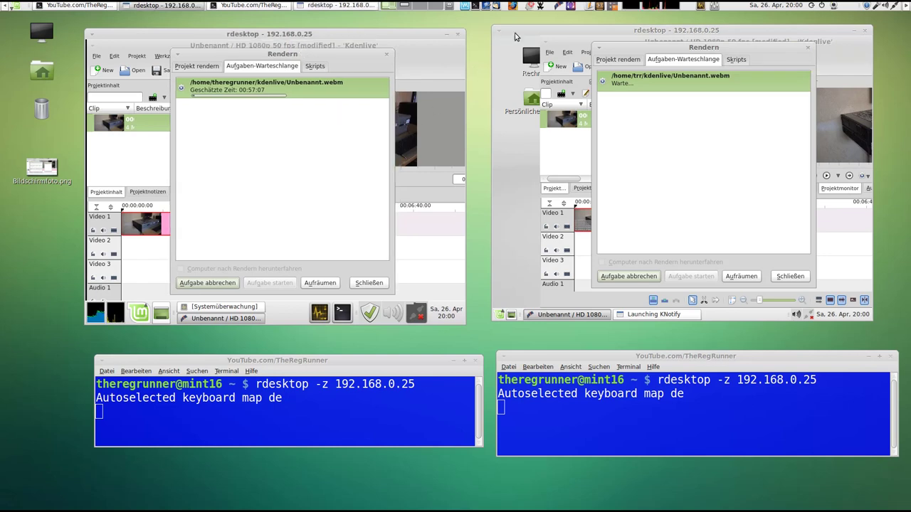
left_click_drag(516, 36, 515, 37)
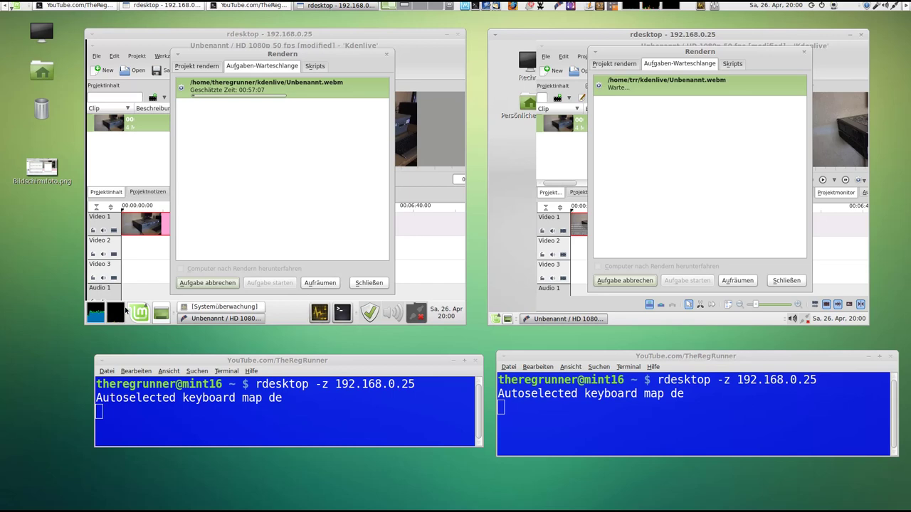
mouse_move(98, 314)
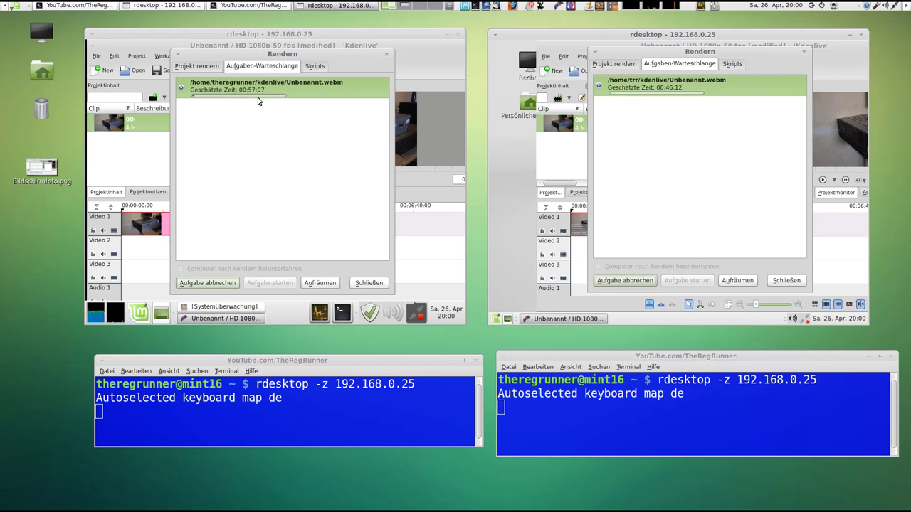
double_click(42, 168)
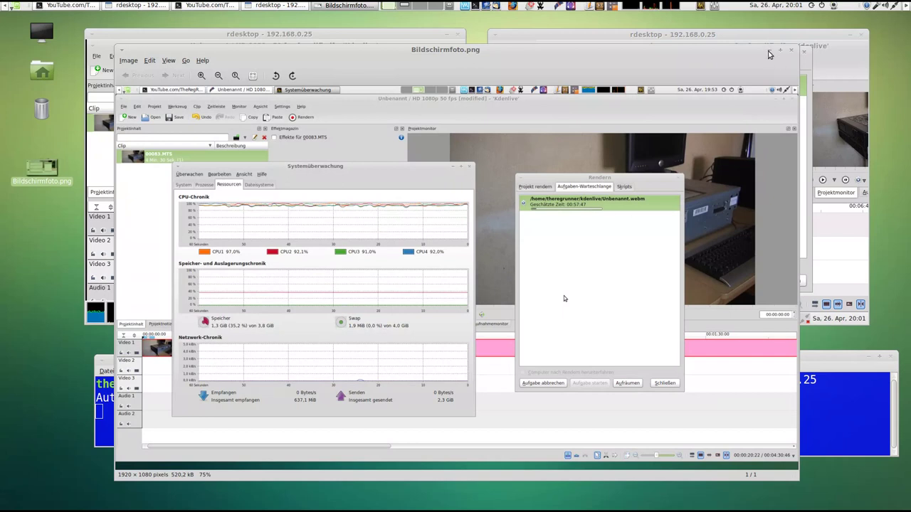
Step: Minimize the screenshot viewer, nudge both render queues, and open the left session's System Monitor
left_click(769, 51)
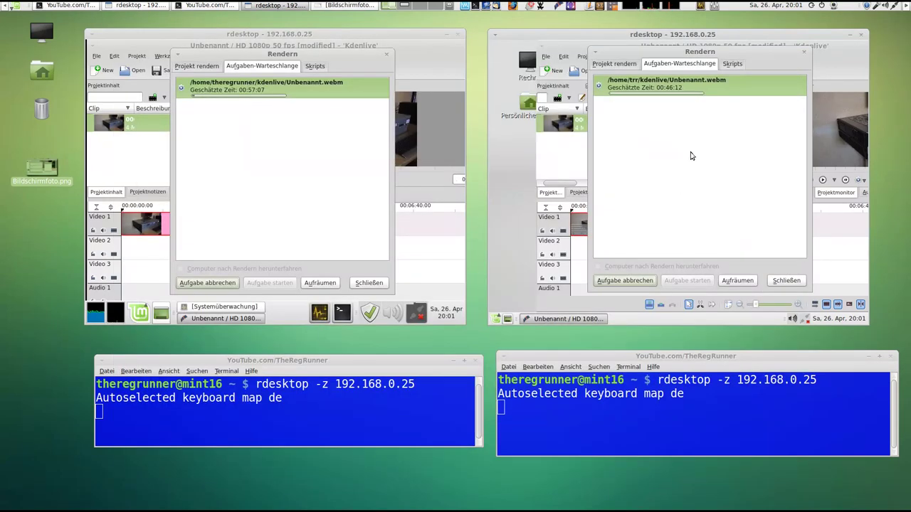
mouse_move(698, 50)
left_mouse_down()
mouse_move(659, 50)
mouse_move(668, 52)
left_mouse_up()
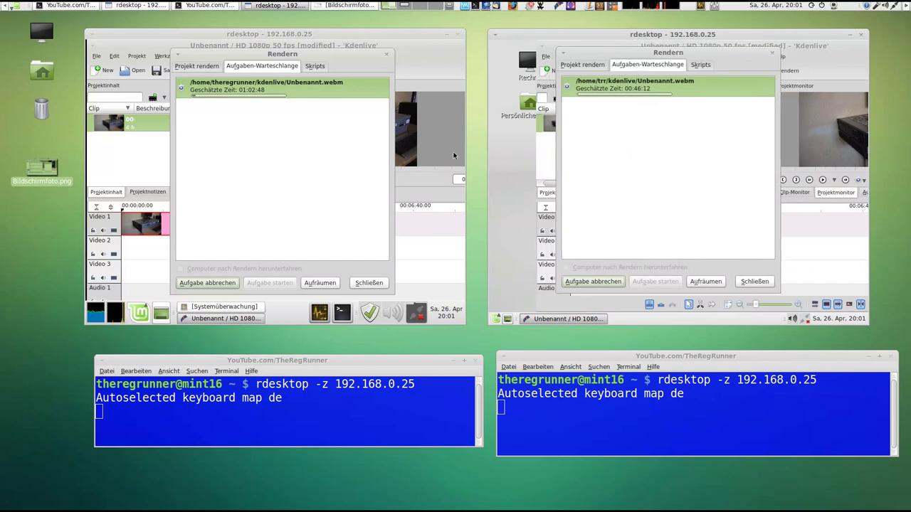
left_click_drag(340, 55, 338, 59)
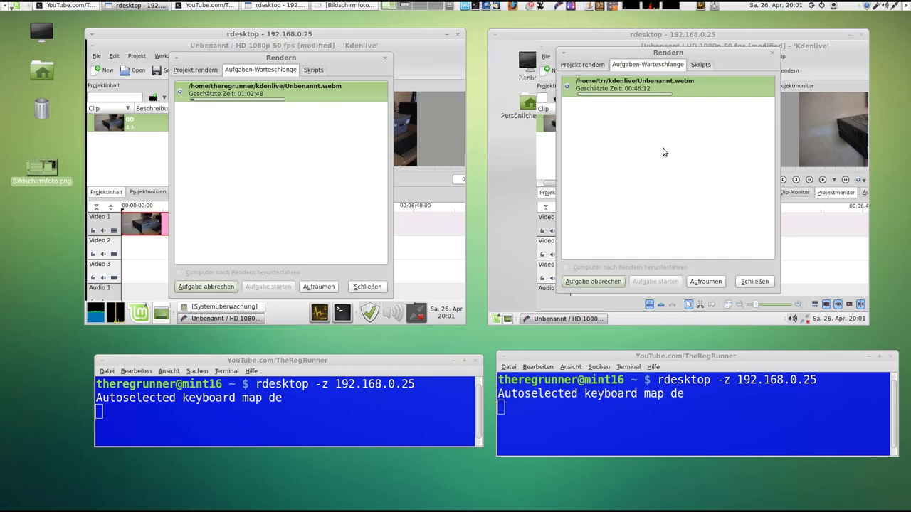
left_click(316, 313)
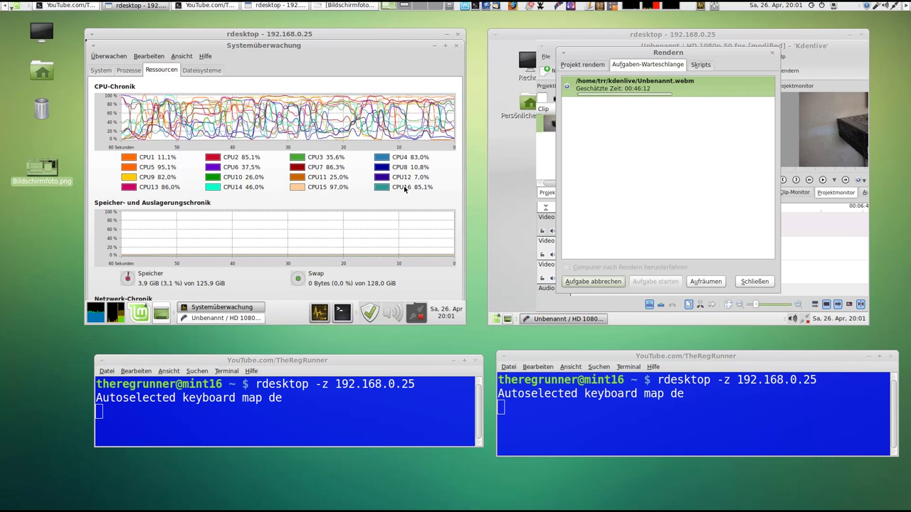
Step: Minimize System Monitor, realign both render queues, and close the right-hand local terminal
left_click(434, 44)
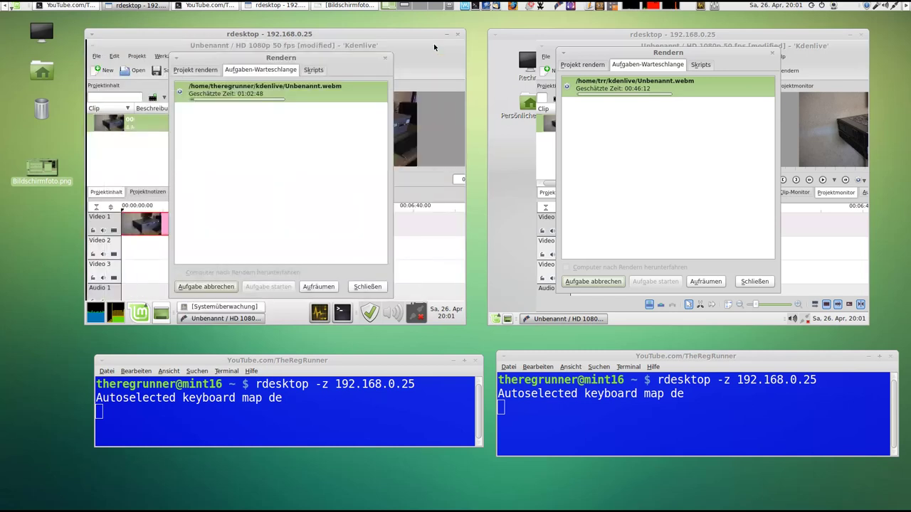
left_click_drag(343, 56, 336, 53)
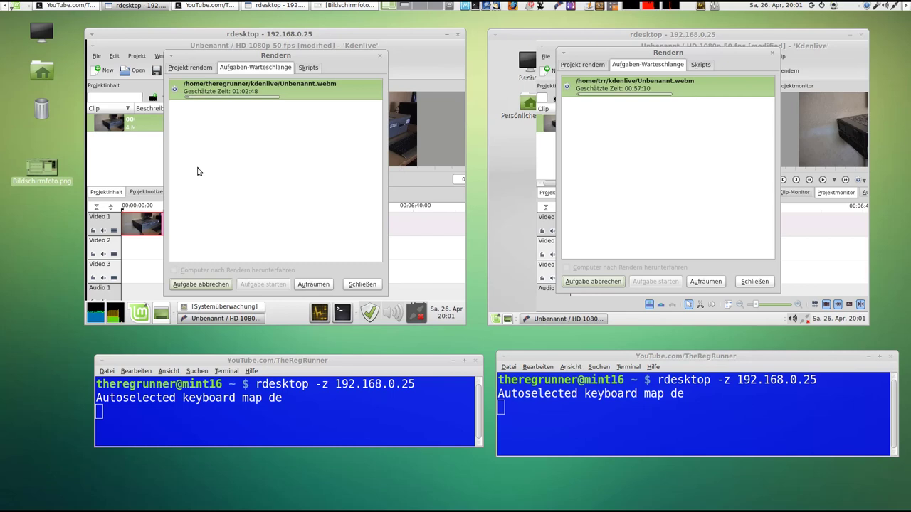
left_click_drag(315, 53, 323, 53)
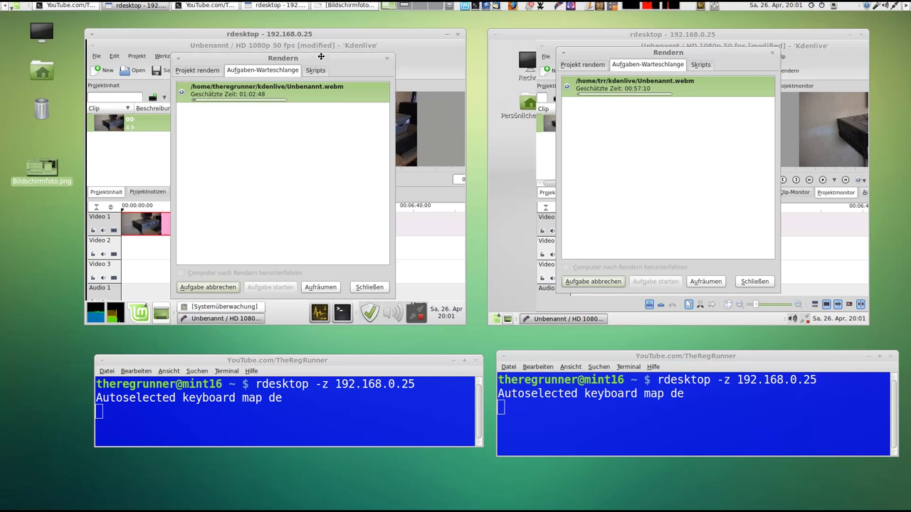
left_click_drag(670, 52, 681, 57)
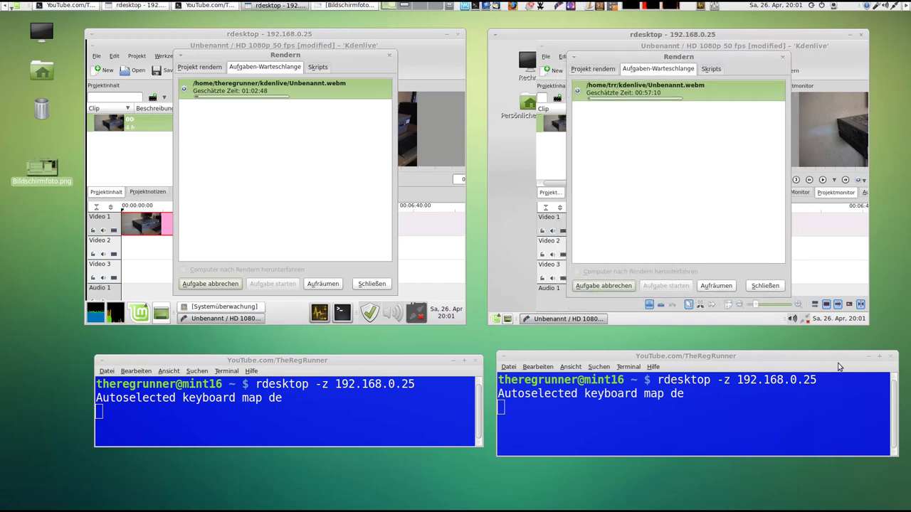
left_click(868, 356)
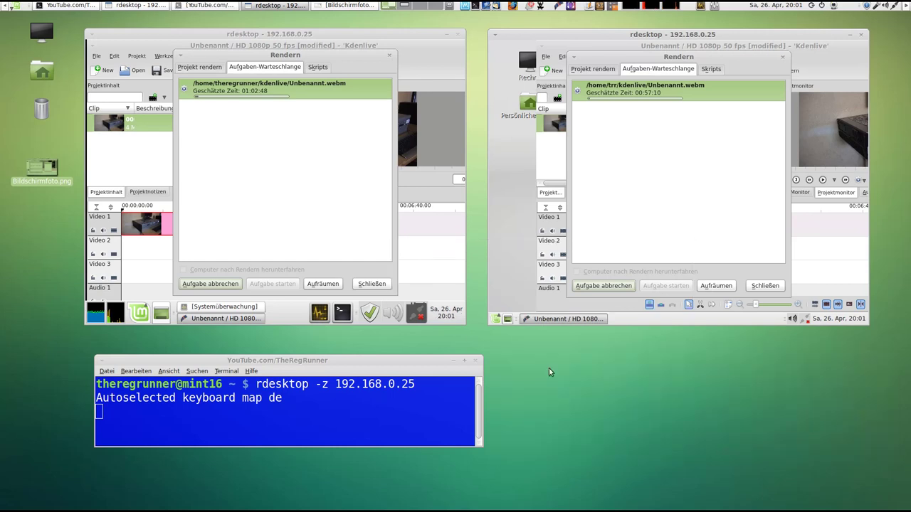
Step: Replace the old terminal with a new local terminal placed just below the sessions
left_click(454, 360)
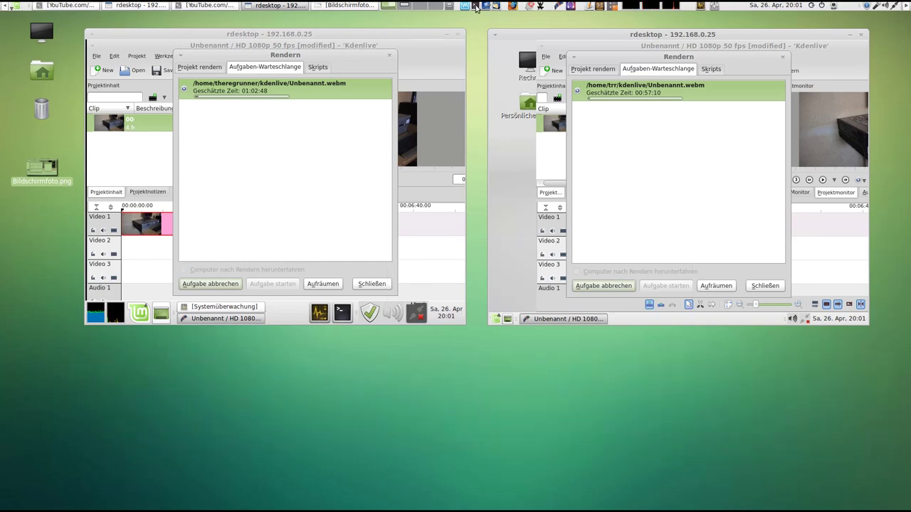
left_click(476, 7)
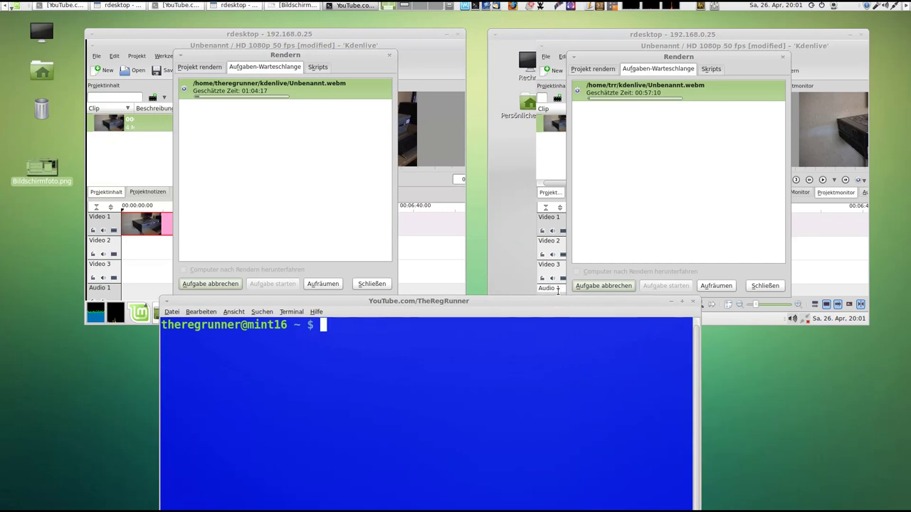
mouse_move(521, 300)
left_mouse_down()
mouse_move(516, 385)
mouse_move(513, 355)
left_mouse_up()
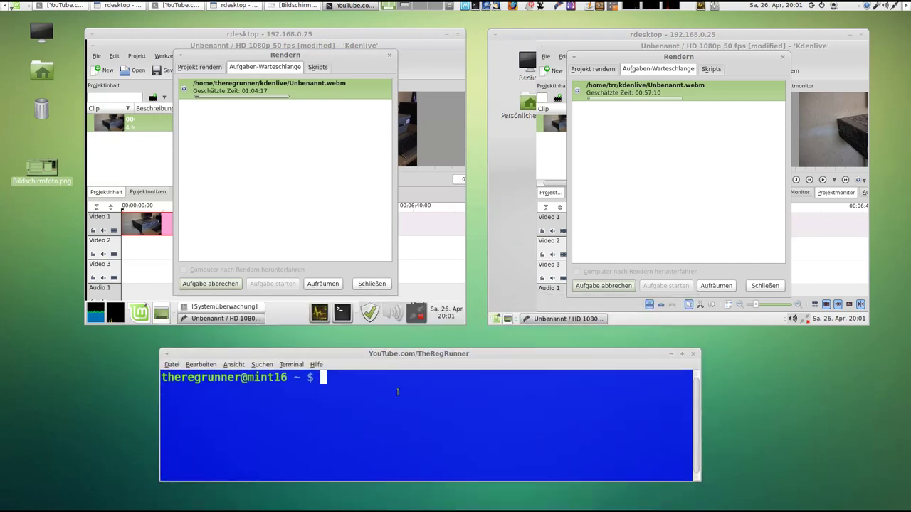
triple_click(367, 391)
left_click(367, 391)
Step: SSH into 192.168.0.25 and list the first user's kdenlive folder containing Unbenannt.webm
type("ssh ")
type("192")
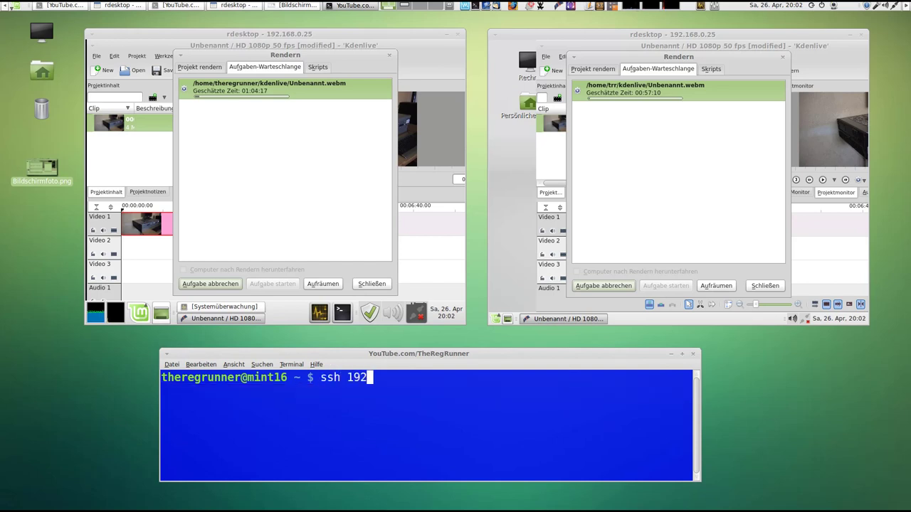
type(".168.0.2")
type("5")
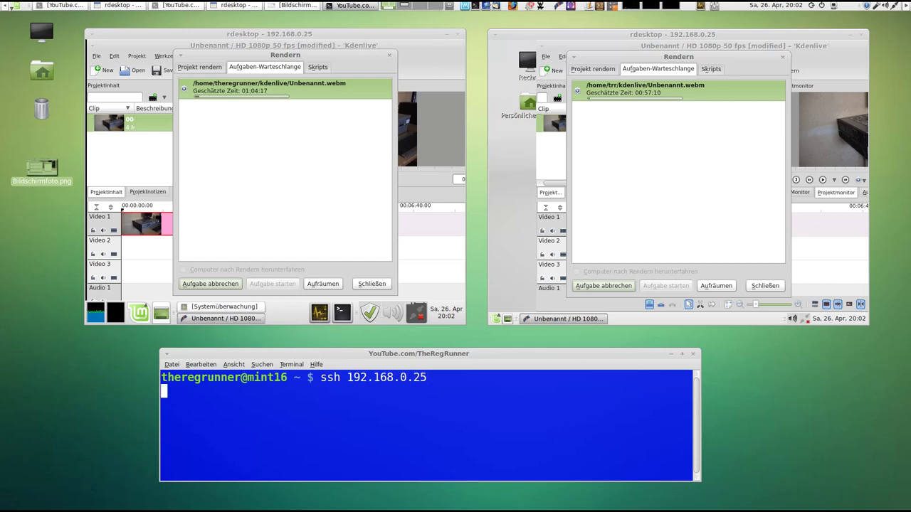
key("Return")
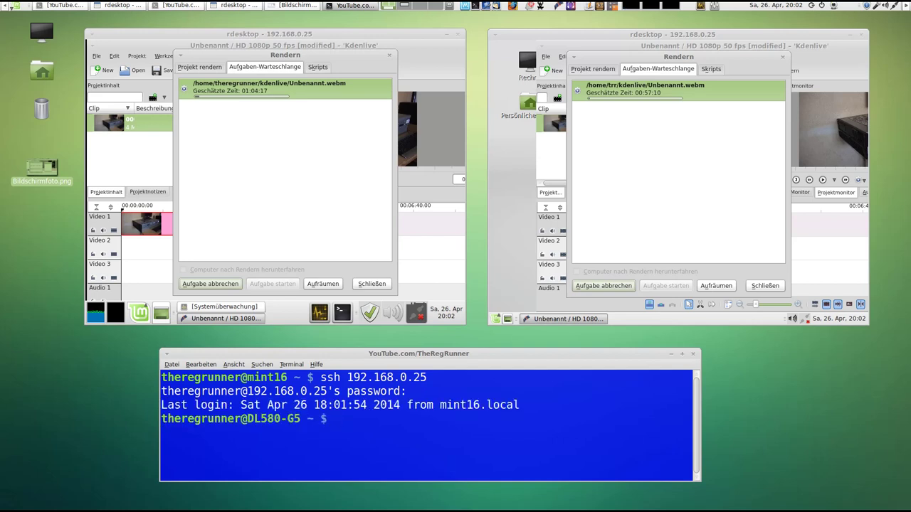
type("clear")
key("Return")
type("ls")
key("Return")
type("cd k")
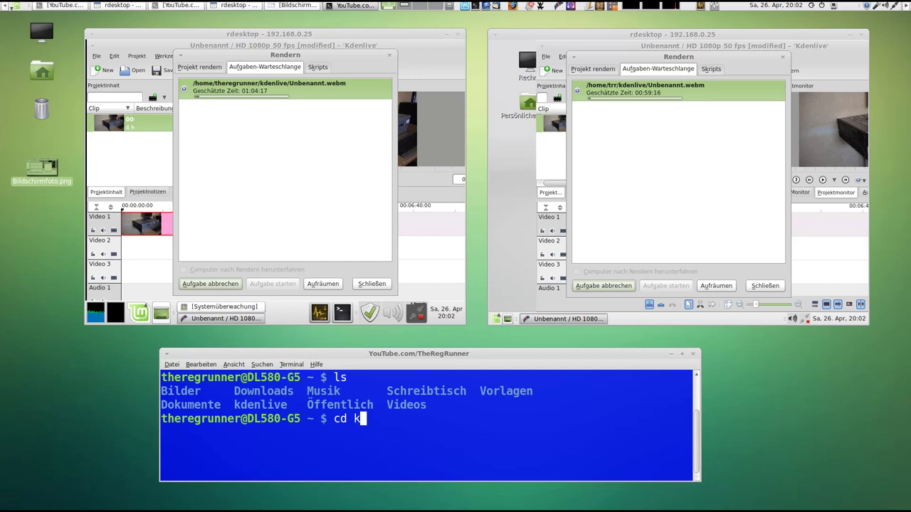
type("de")
key("Tab")
key("Return")
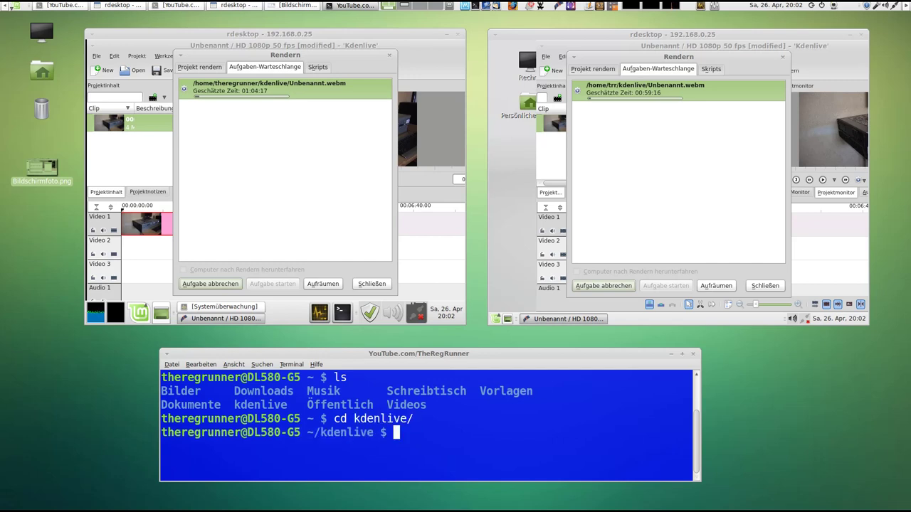
type("ls")
key("Return")
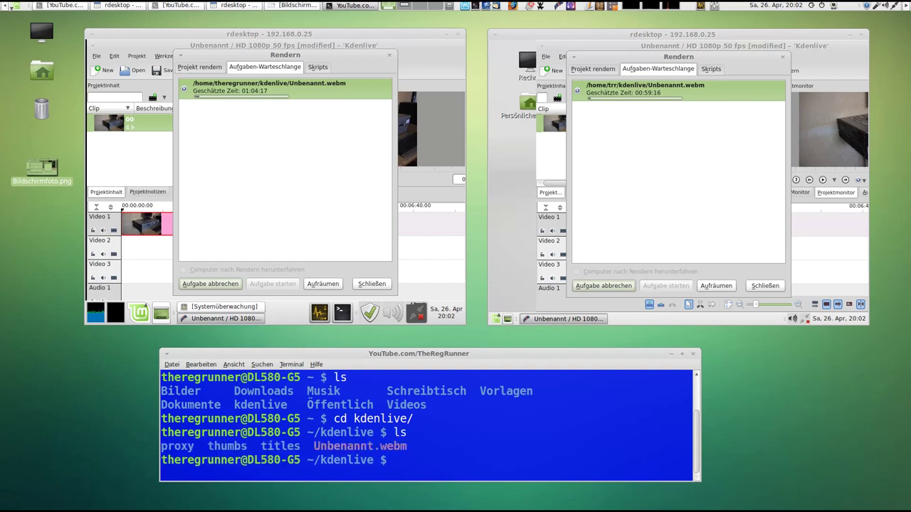
Step: Move to /home, list the users' folders, then enter and list the second user's home folder trr
type("cd /")
key("Return")
type("cd home")
key("Return")
type("ls")
key("Return")
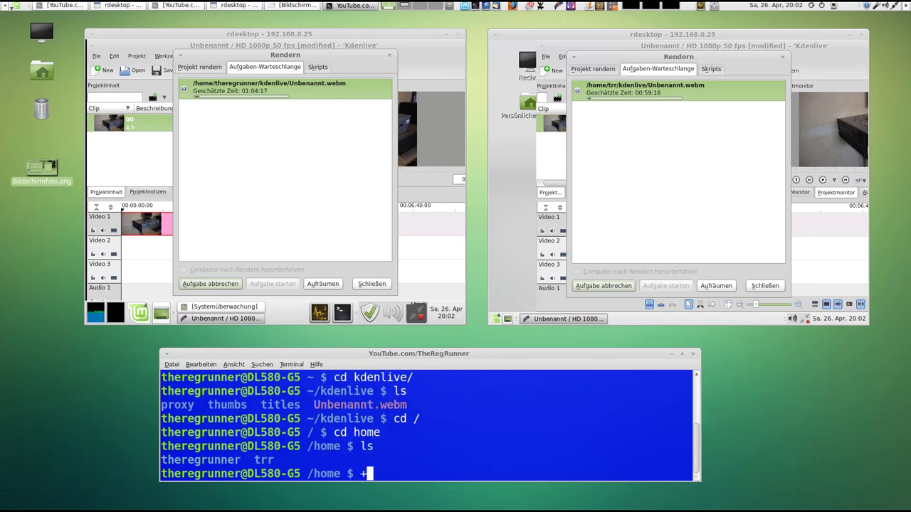
key("BackSpace")
type("cd ")
type("trr")
key("Return")
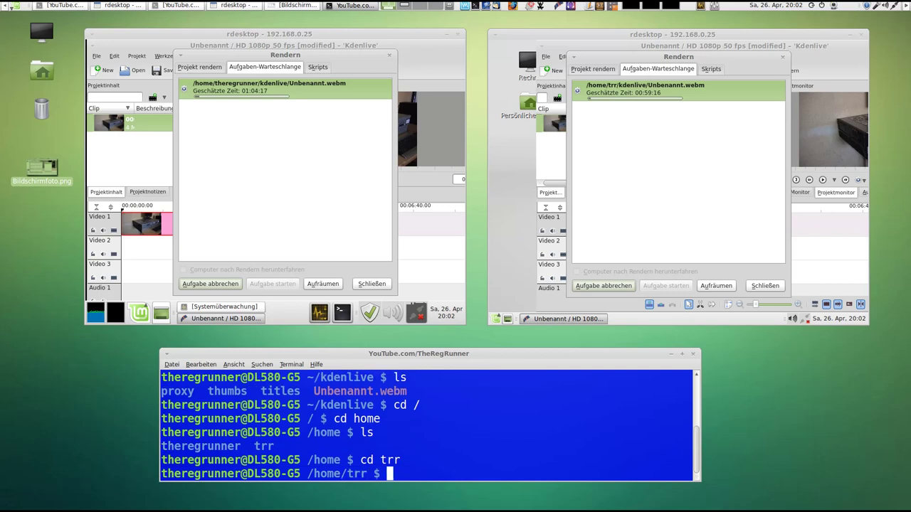
type("ls")
key("Return")
Step: List the second user's kdenlive folder, which also contains Unbenannt.webm
type("cd kde")
key("Tab")
key("Return")
type("ls")
key("Return")
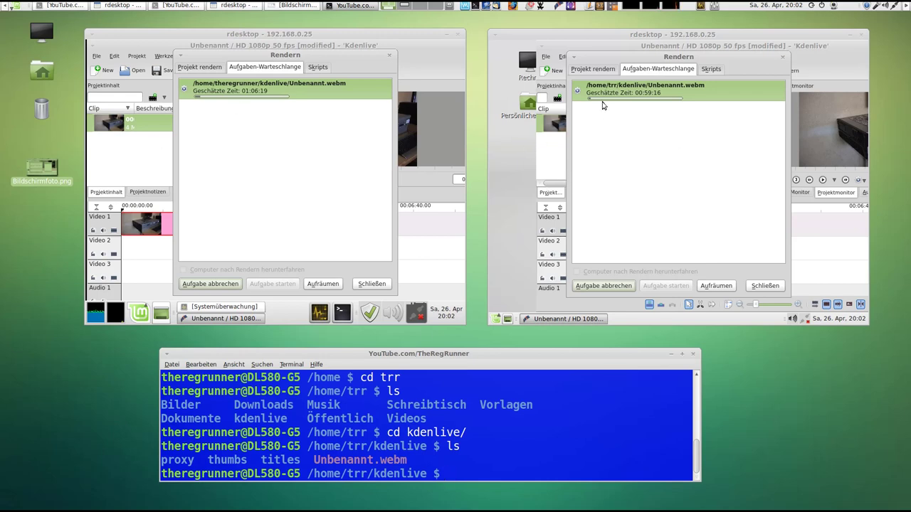
left_click_drag(600, 56, 599, 54)
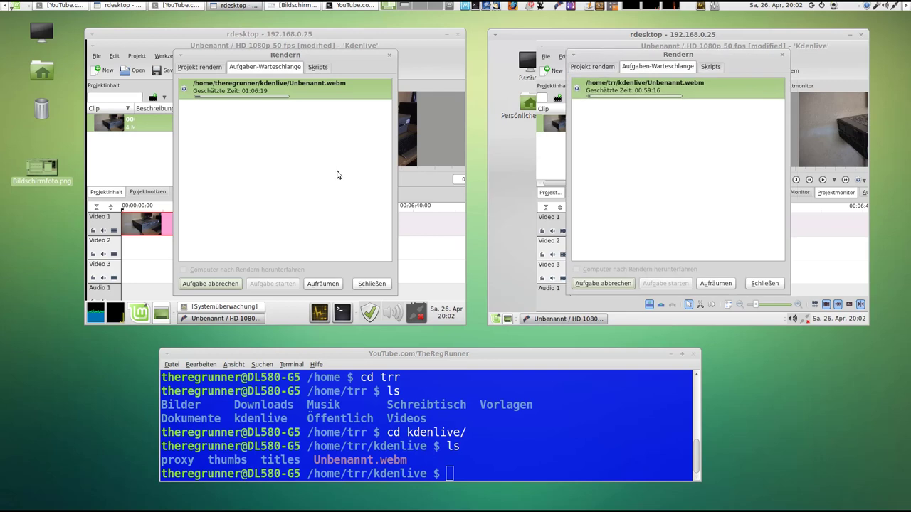
left_click_drag(318, 56, 322, 57)
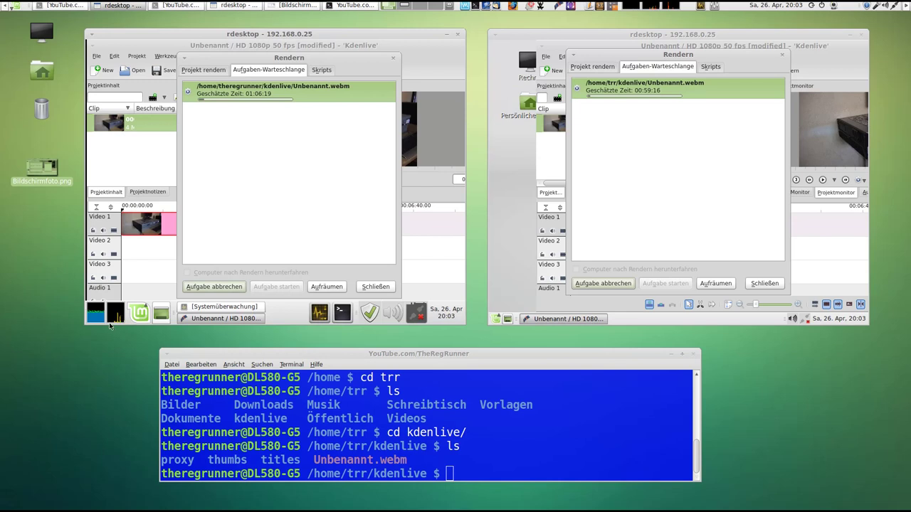
left_click(320, 315)
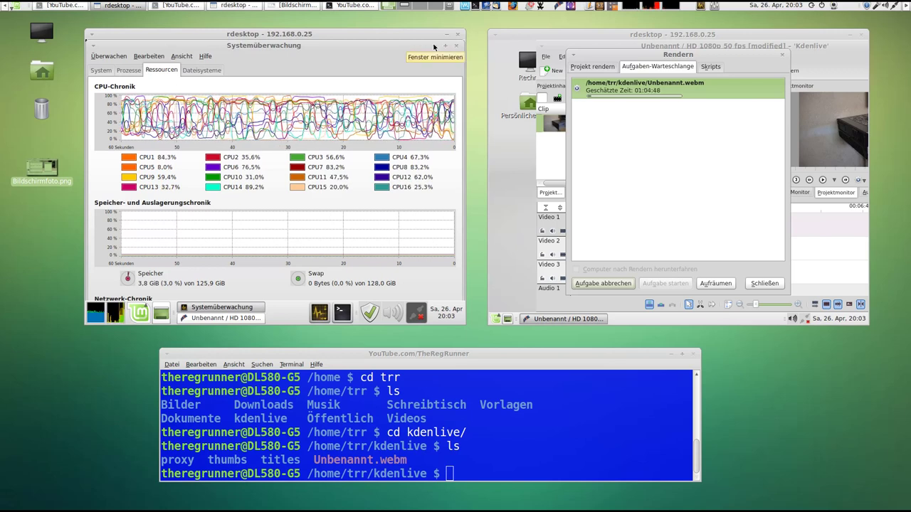
left_click(433, 46)
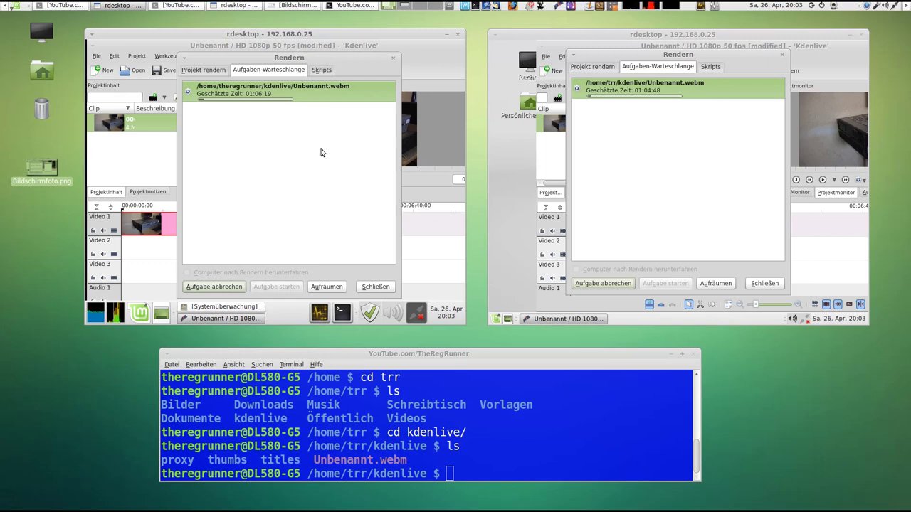
left_click_drag(714, 56, 725, 53)
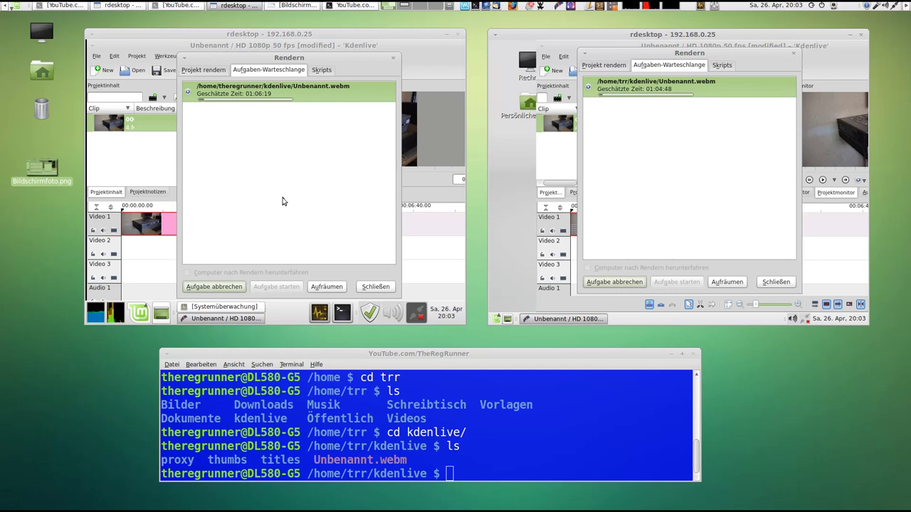
left_click(44, 140)
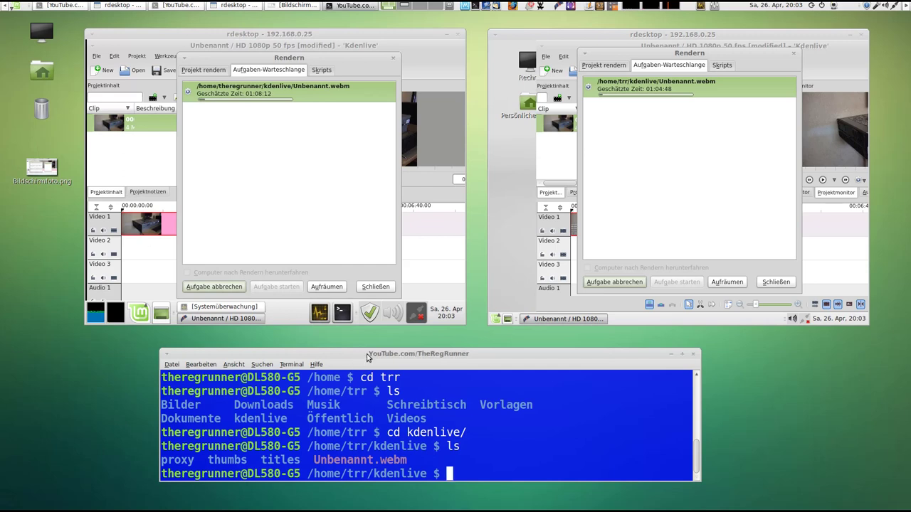
Step: Return from kdenlive to /home/trr with cd .., list it, and move the terminal left
left_click_drag(368, 356, 363, 354)
type("cd..")
key("Return")
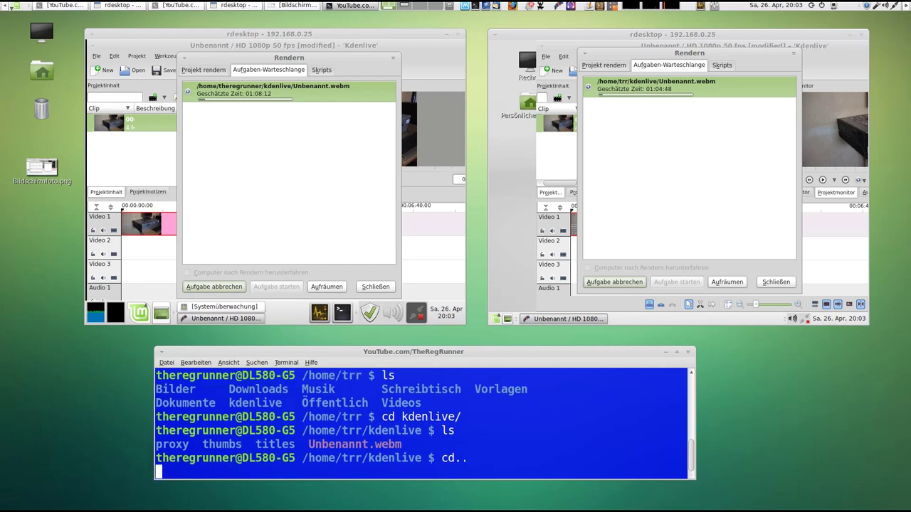
type("cd ..")
key("Return")
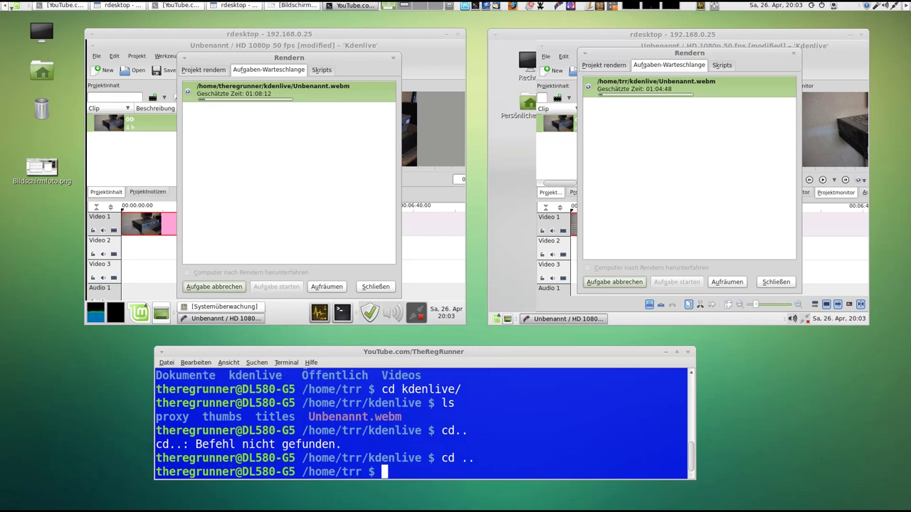
type("ls")
key("Return")
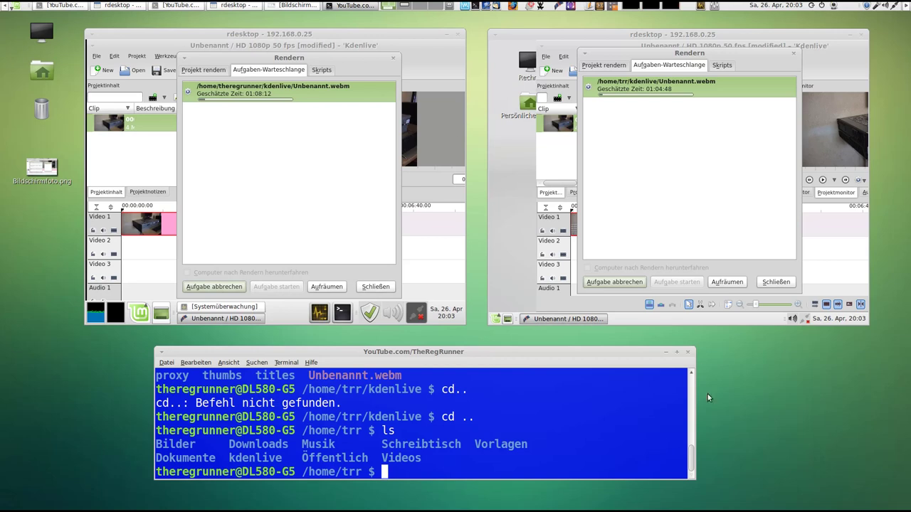
left_click_drag(540, 352, 422, 346)
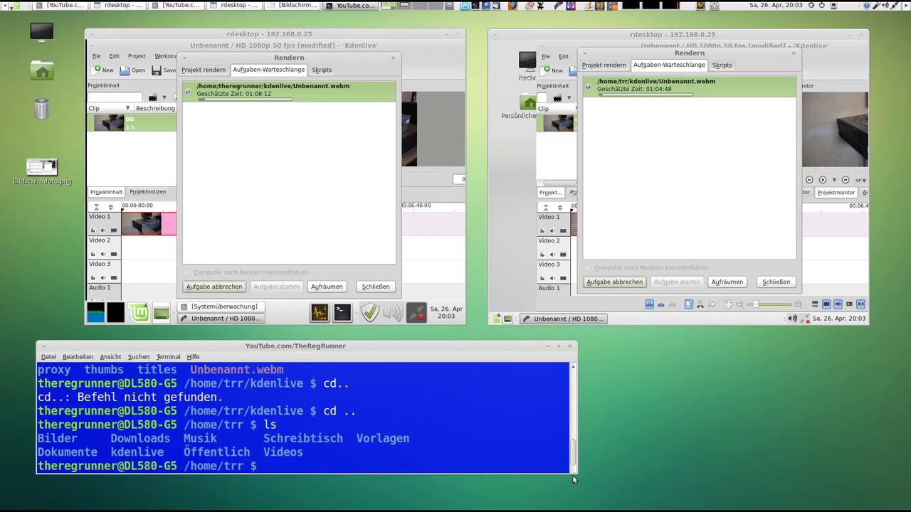
Step: Open a second local terminal, shrink it to 60 by 6, and place it lower right
key("ctrl+alt+t")
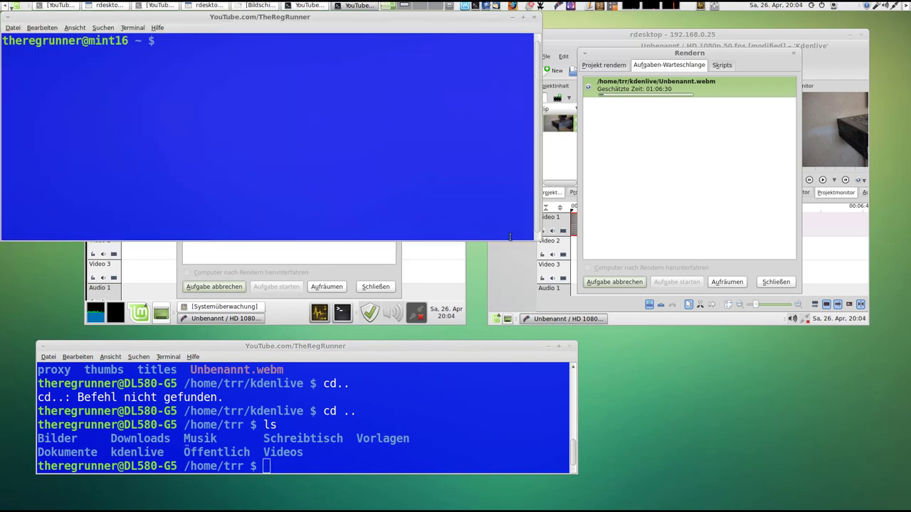
left_click_drag(535, 241, 410, 121)
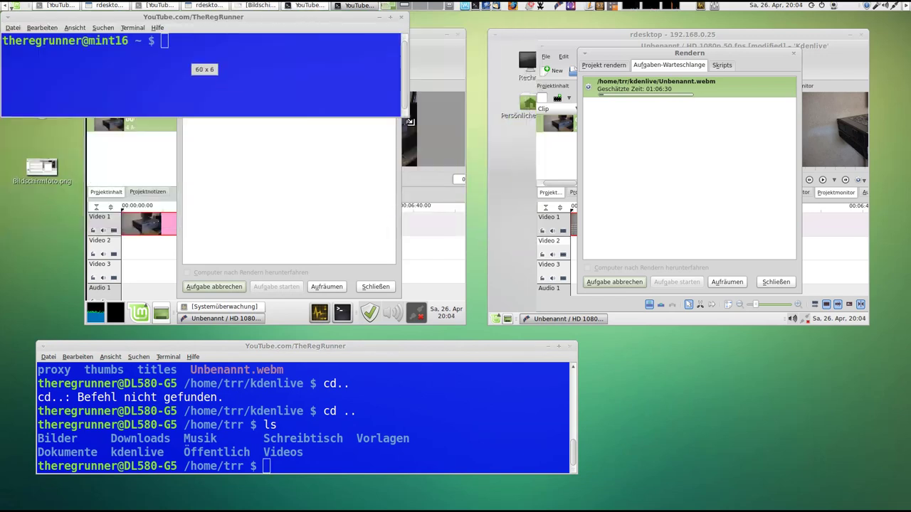
left_click_drag(281, 25, 750, 372)
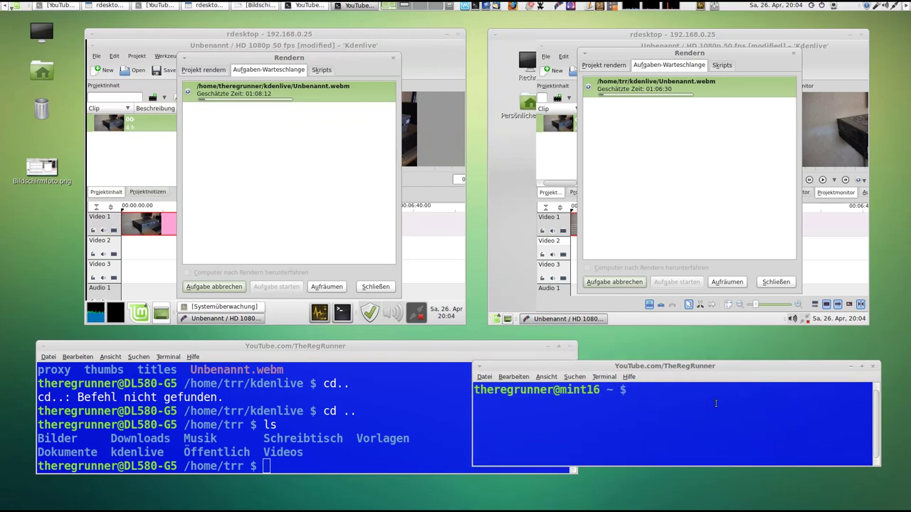
Step: Copy Arbeitsfläche/Bildschirmfoto.png by scp to 192.168.0.25:/home/trr/, which fails with Permission denied
type("scp ")
type("/home/")
type("t")
key("Tab")
type("Ar")
key("Tab")
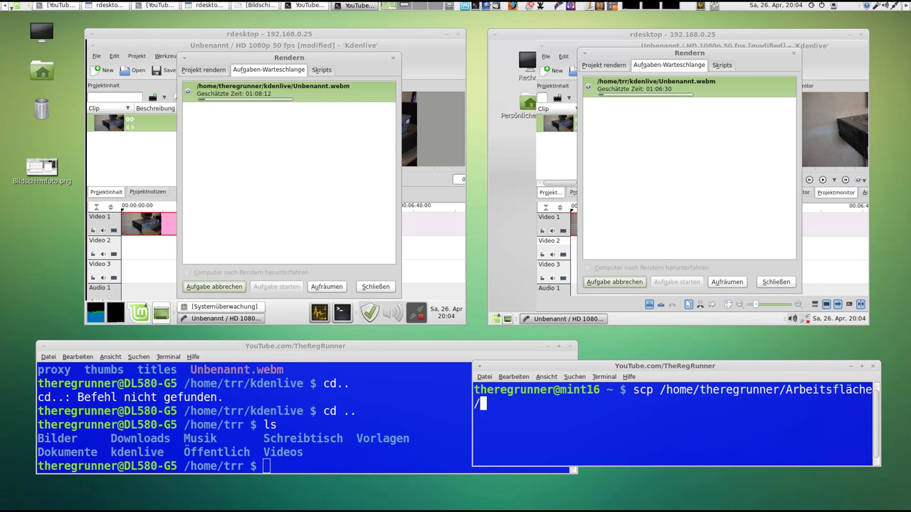
type("Bil")
key("Tab")
type("192.168.0.25:/")
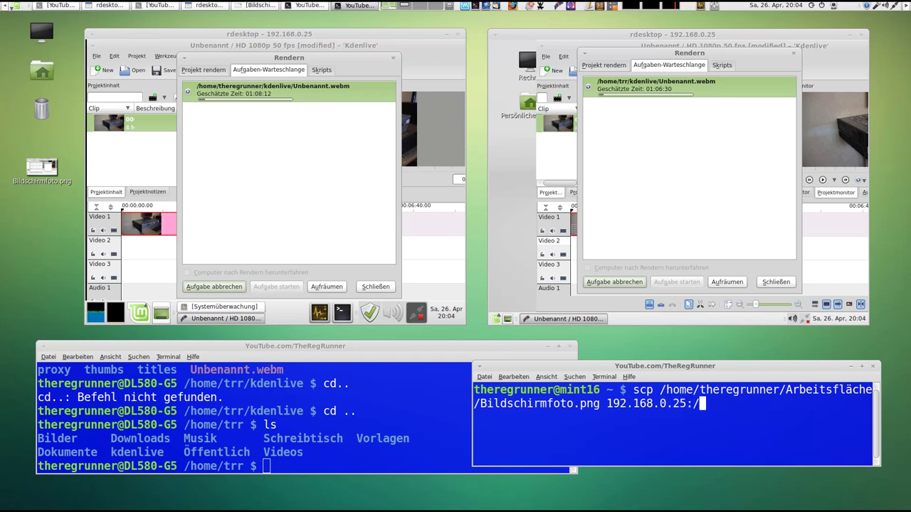
type("home")
type("/trr/")
key("Return")
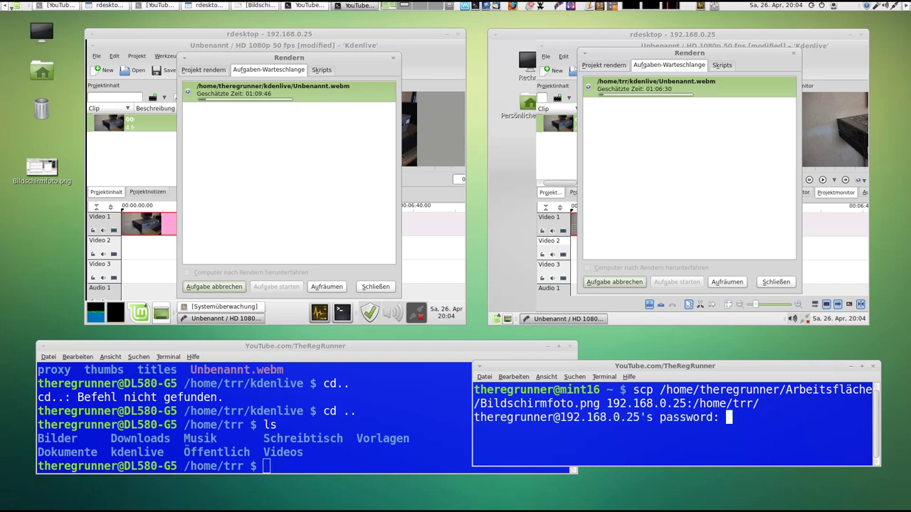
key("Return")
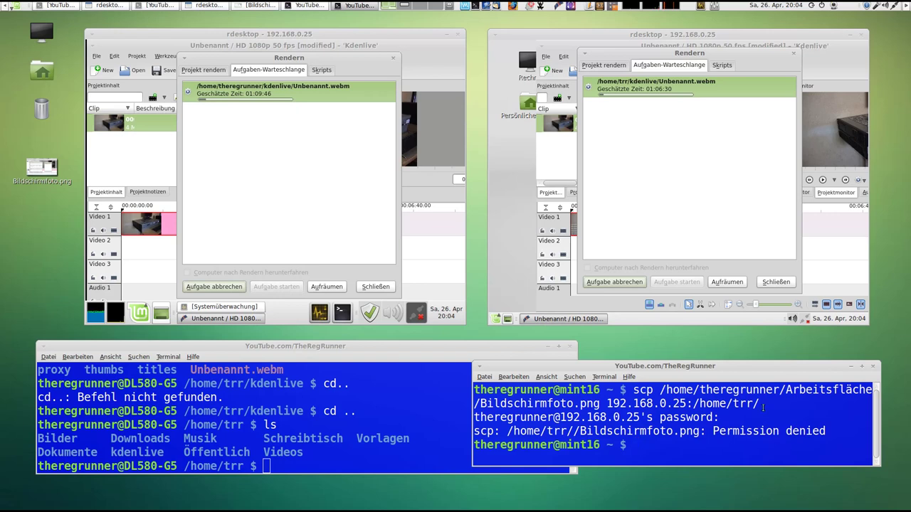
left_click_drag(718, 419, 716, 399)
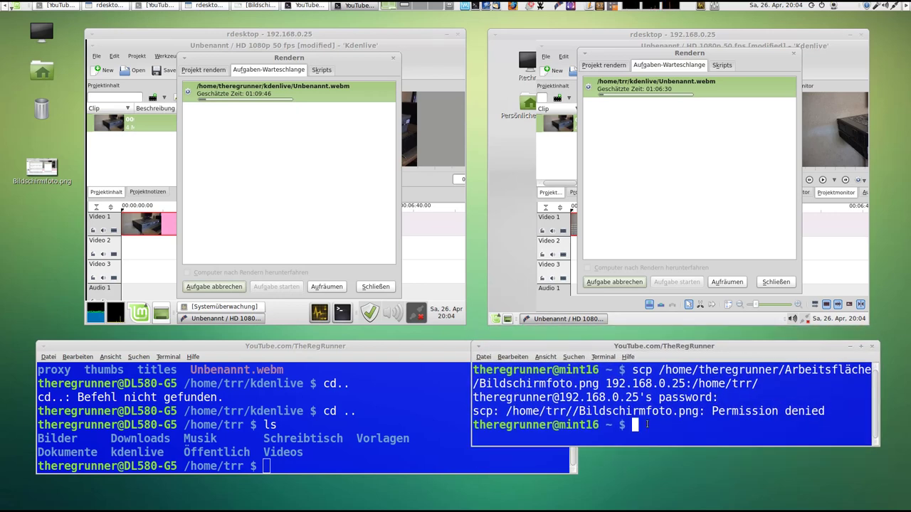
Step: Rerun the recalled scp command to /home/trr/ and enter the server password again
key("Up")
key("Left")
key("Left")
key("Left")
key("Left")
key("Left")
key("Left")
key("Left")
key("Left")
key("Left")
key("Left")
key("Left")
key("Left")
key("Left")
key("Right")
key("Right")
key("Right")
key("Right")
key("Right")
key("Right")
key("Right")
key("Right")
key("Right")
key("Right")
key("Right")
key("Return")
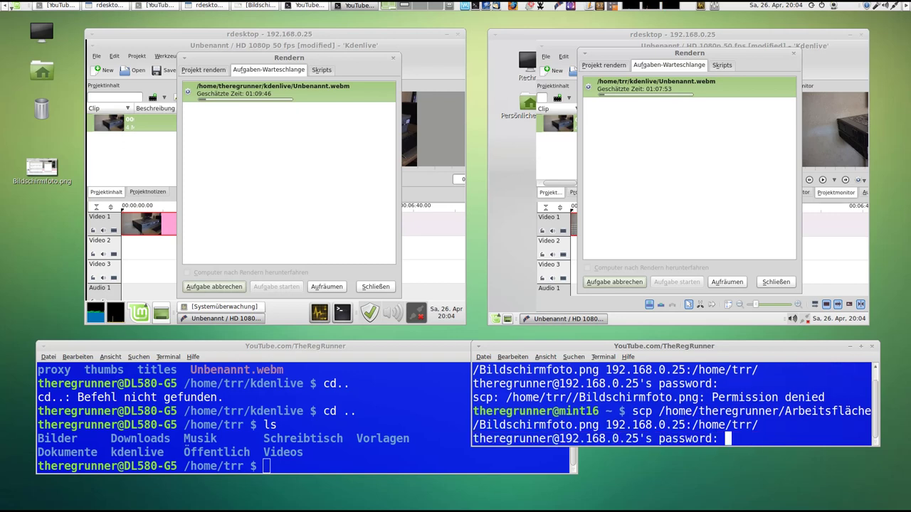
key("Return")
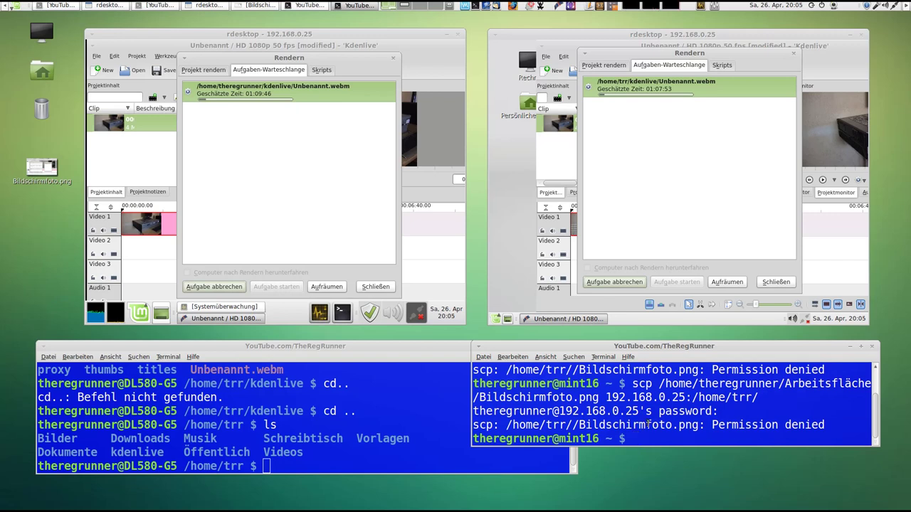
Step: Point the scp destination at the user's own home folder, copying Bildschirmfoto.png successfully (508KB)
key("Up")
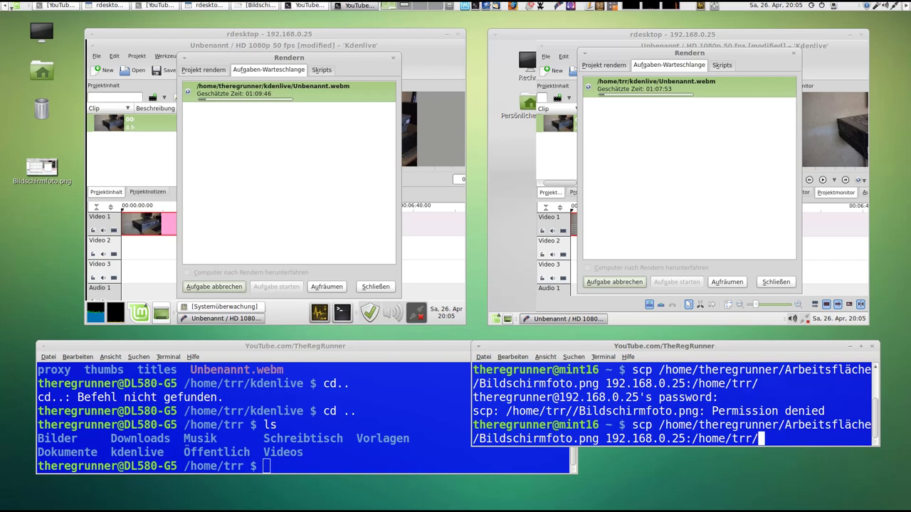
key("BackSpace")
key("BackSpace")
key("BackSpace")
type("h")
type("eregrunner")
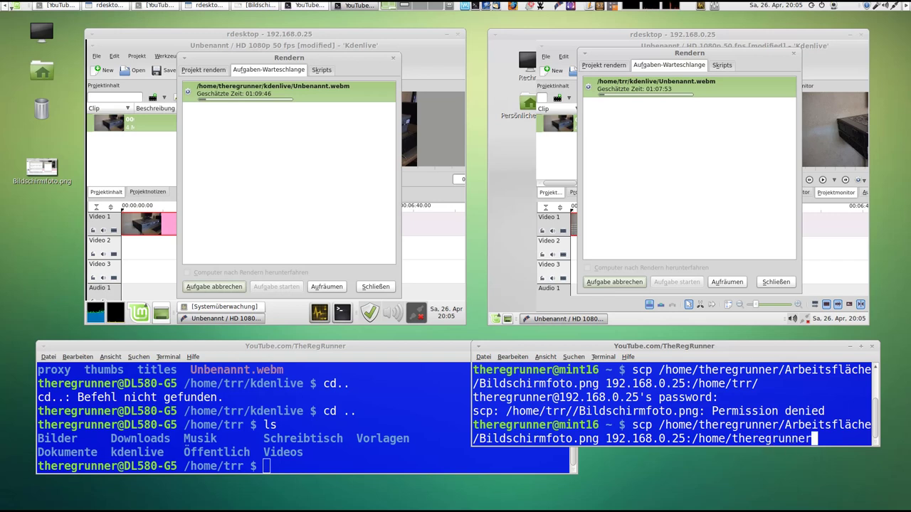
type("/")
key("Return")
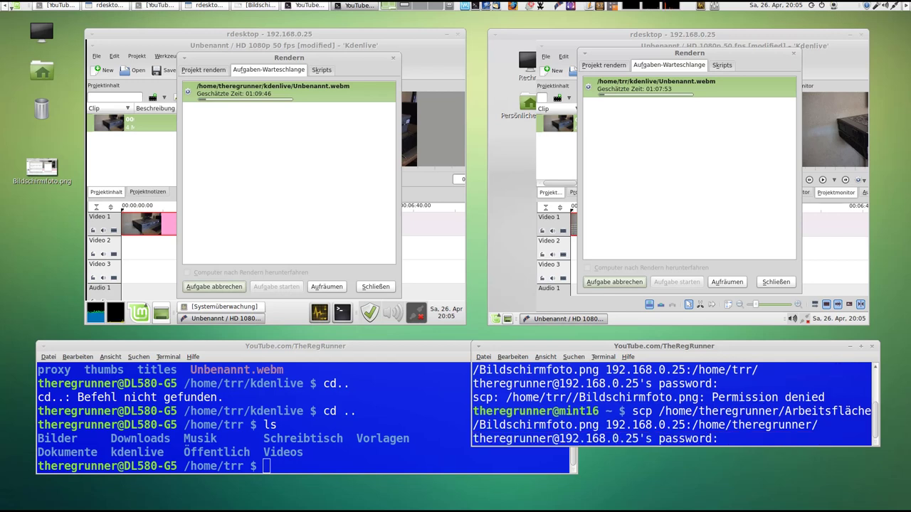
key("Return")
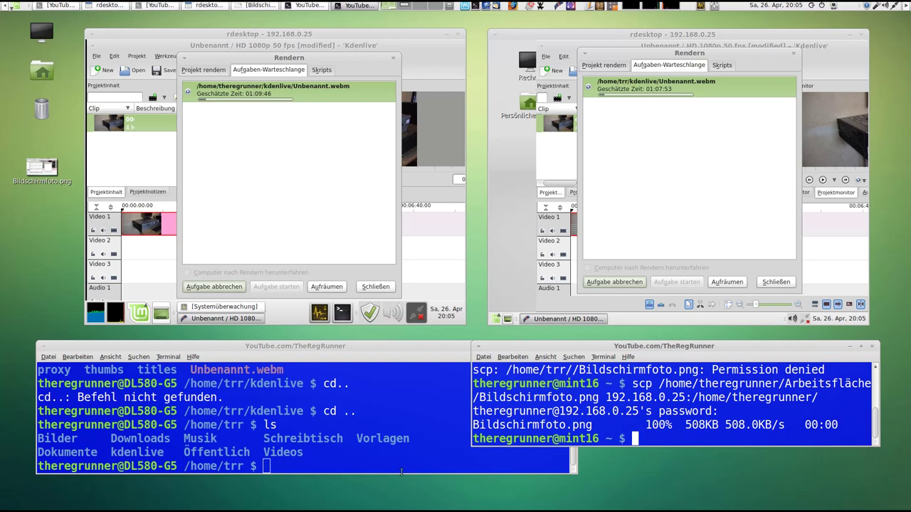
left_click(336, 348)
Step: Log out, reconnect with ssh 192.168.0.25, and list the home folder showing Bildschirmfoto.png
type("exit")
key("Return")
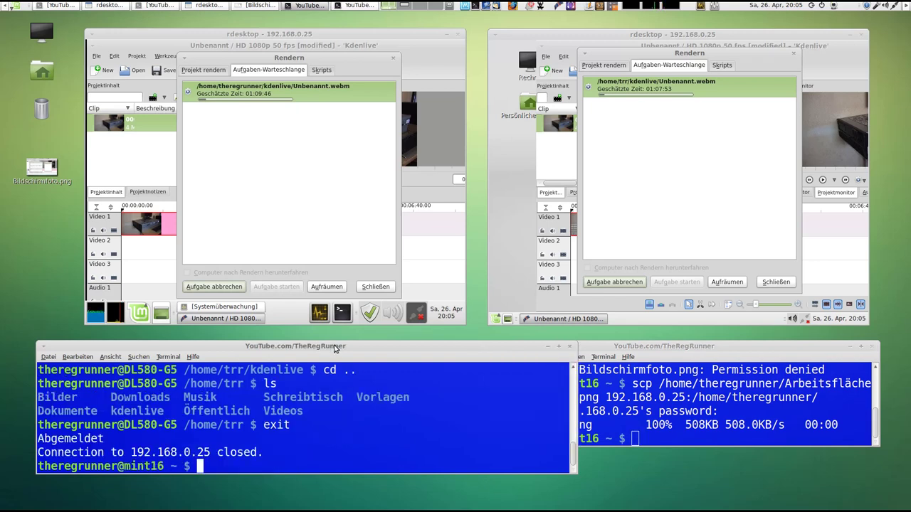
type("ssh 192.168")
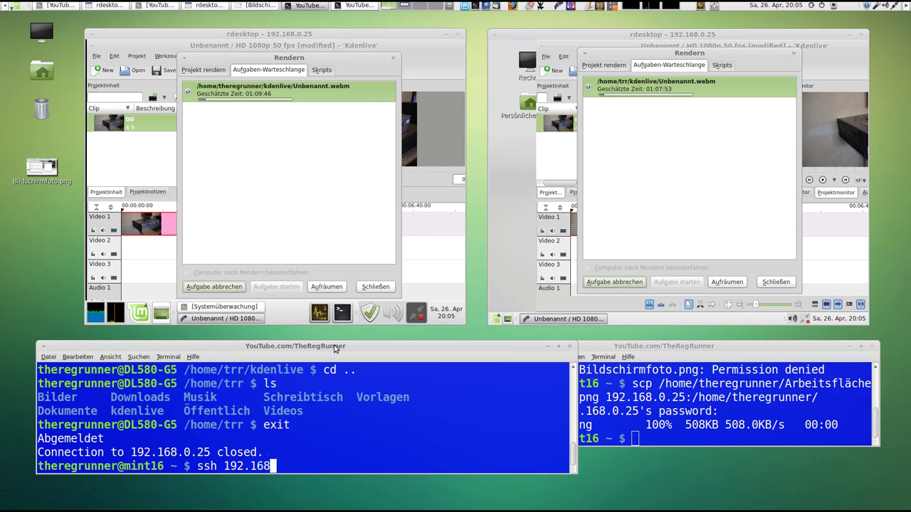
type(".0.25")
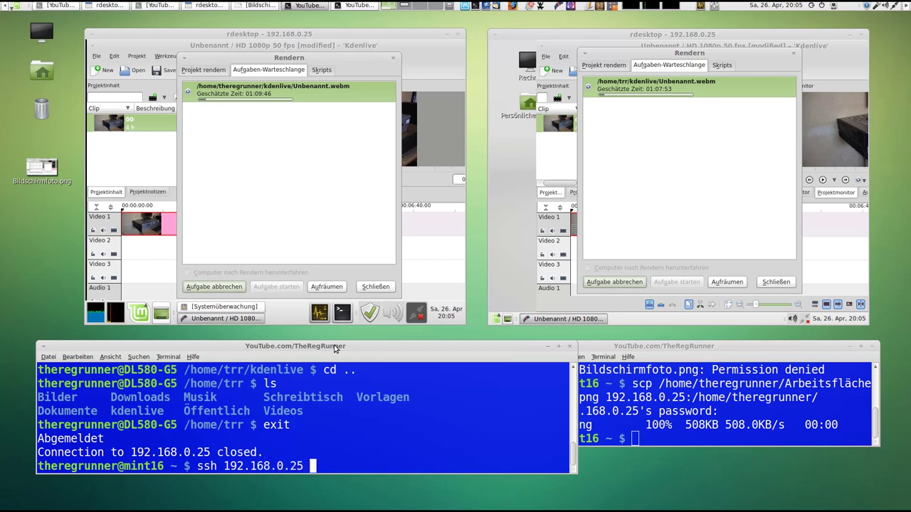
key("Return")
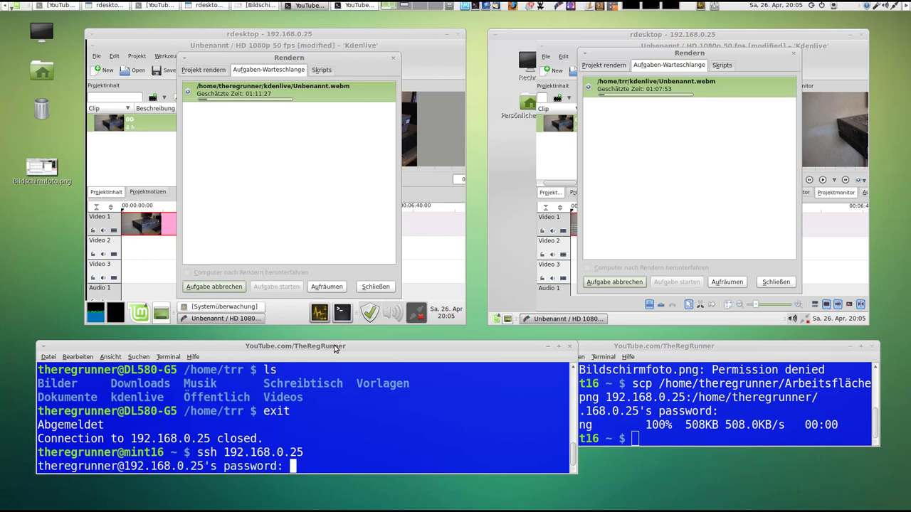
key("Return")
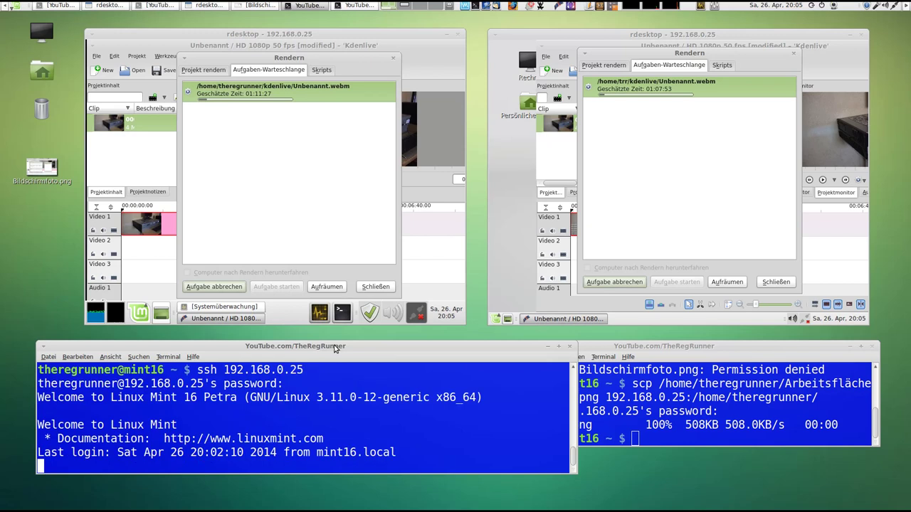
type("ls")
key("Return")
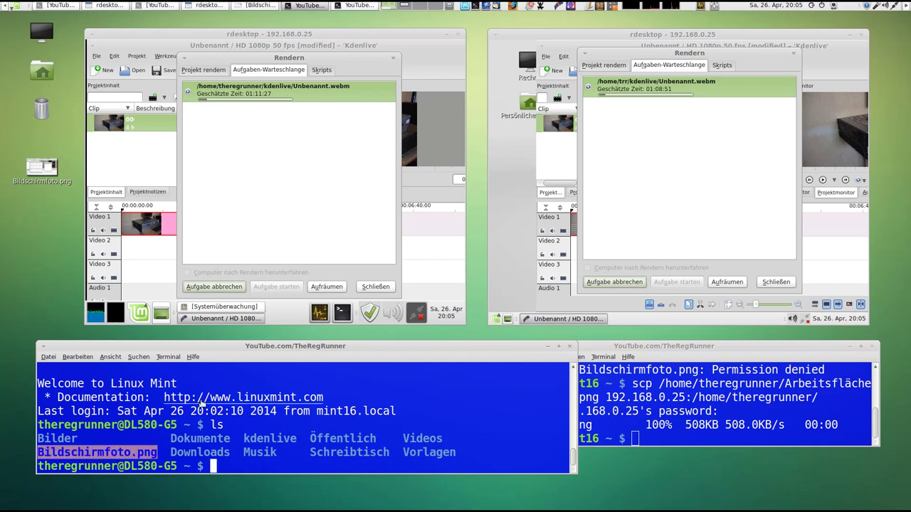
Step: Minimise both terminals and the left System Monitor, then shift both rdesktop windows slightly down
left_click(545, 347)
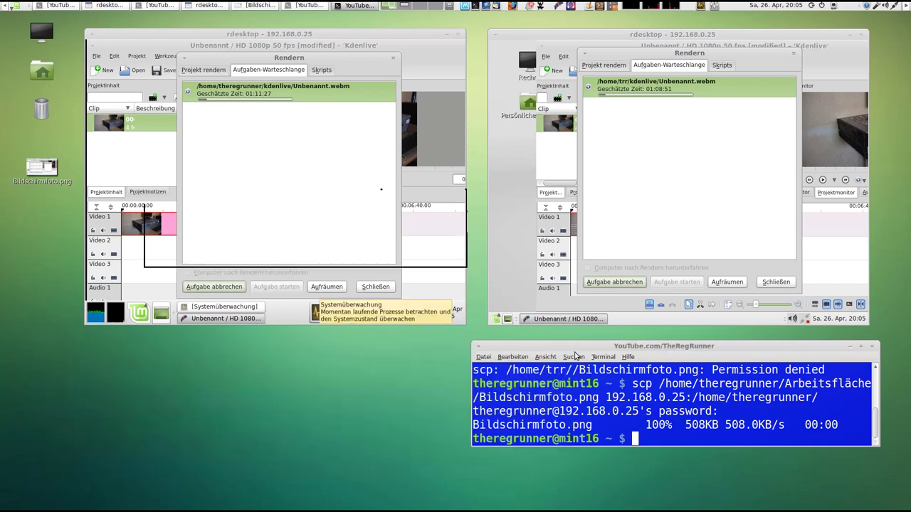
left_click(849, 347)
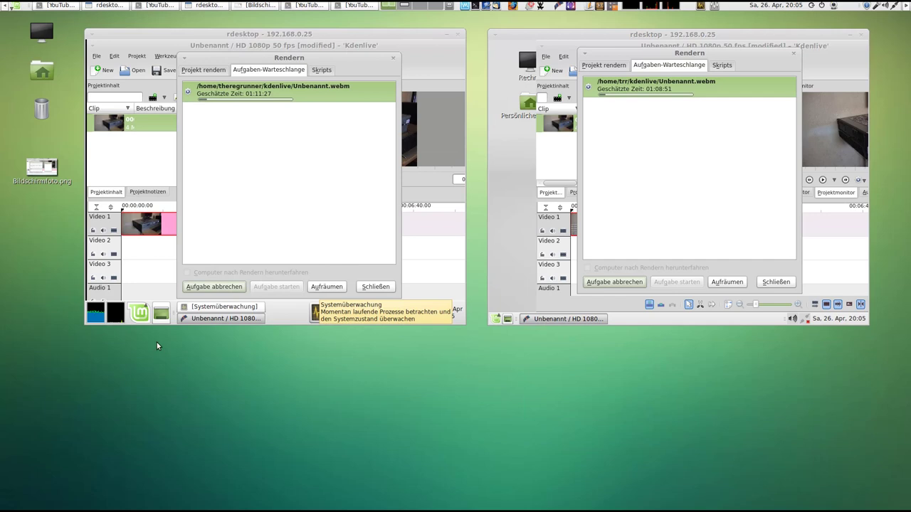
left_click(96, 314)
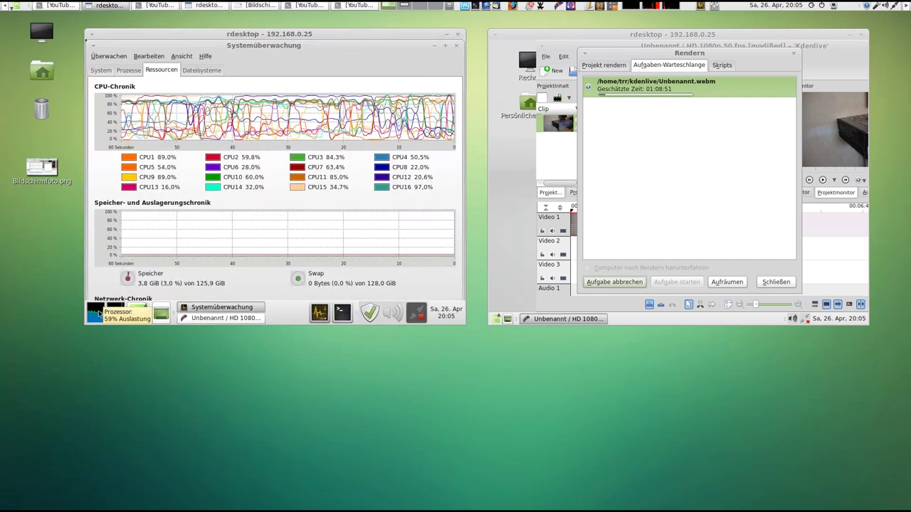
left_click(434, 45)
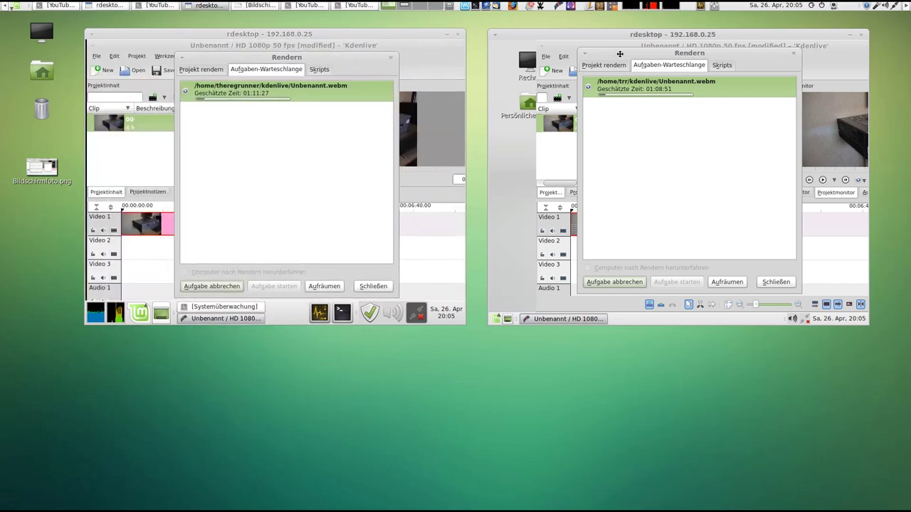
left_click_drag(345, 36, 344, 54)
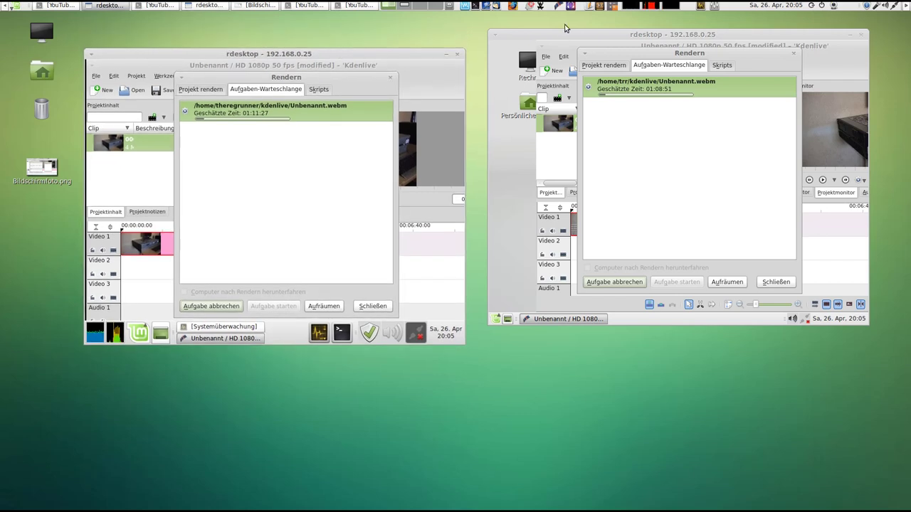
left_click_drag(564, 34, 560, 49)
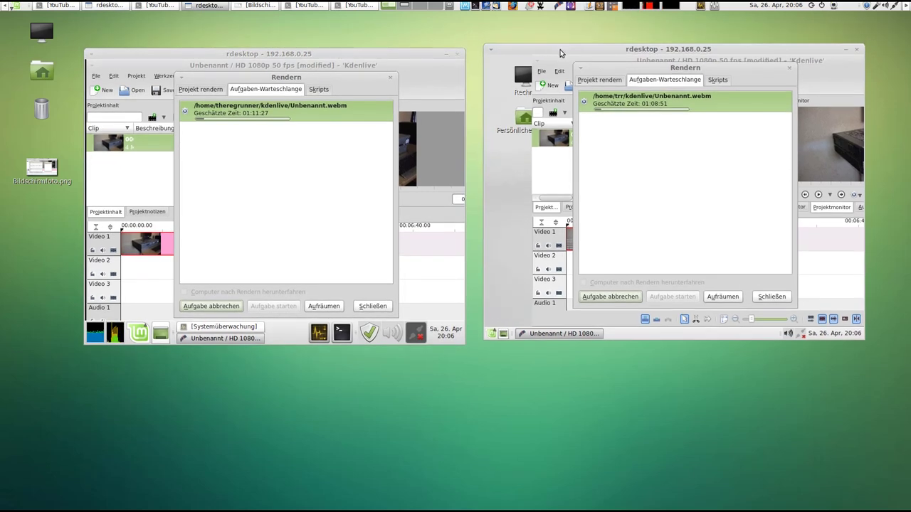